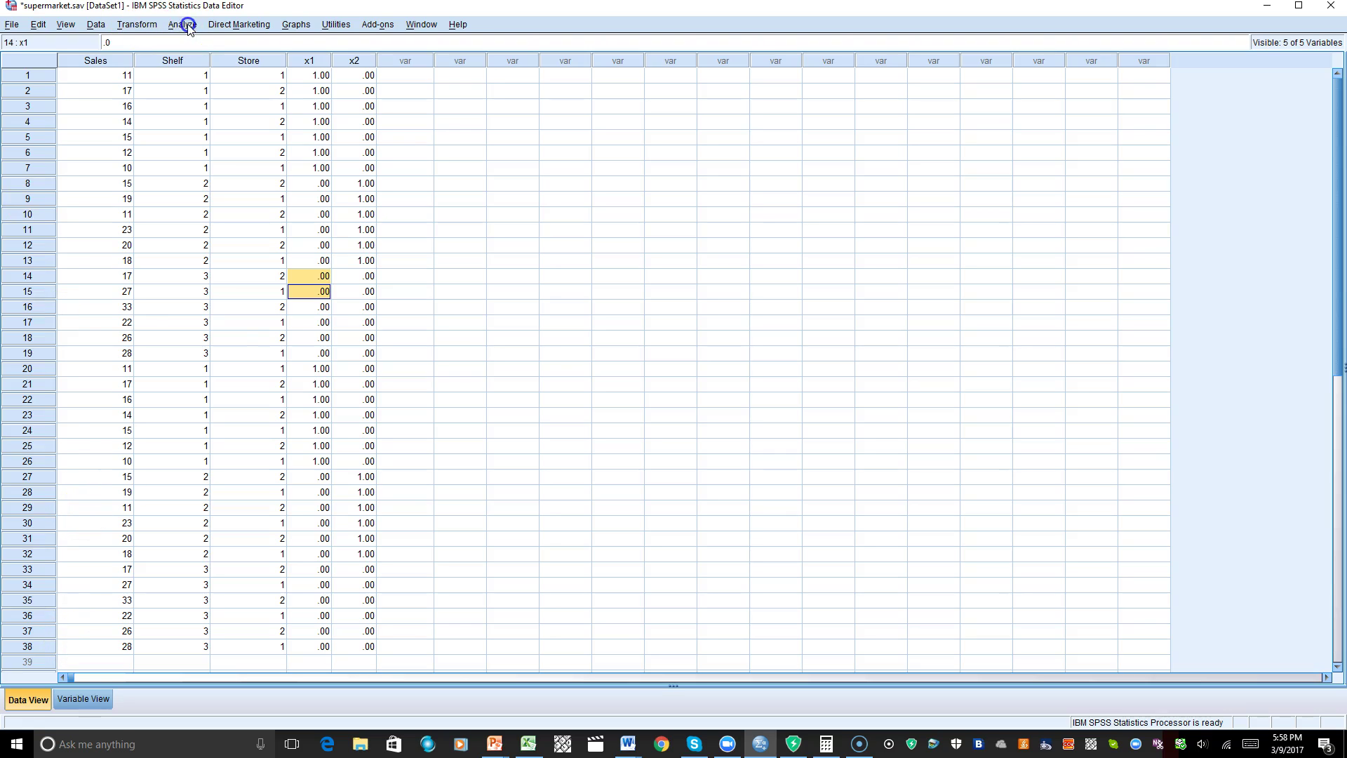
{"action": "left_click", "coordinate": [183, 25]}
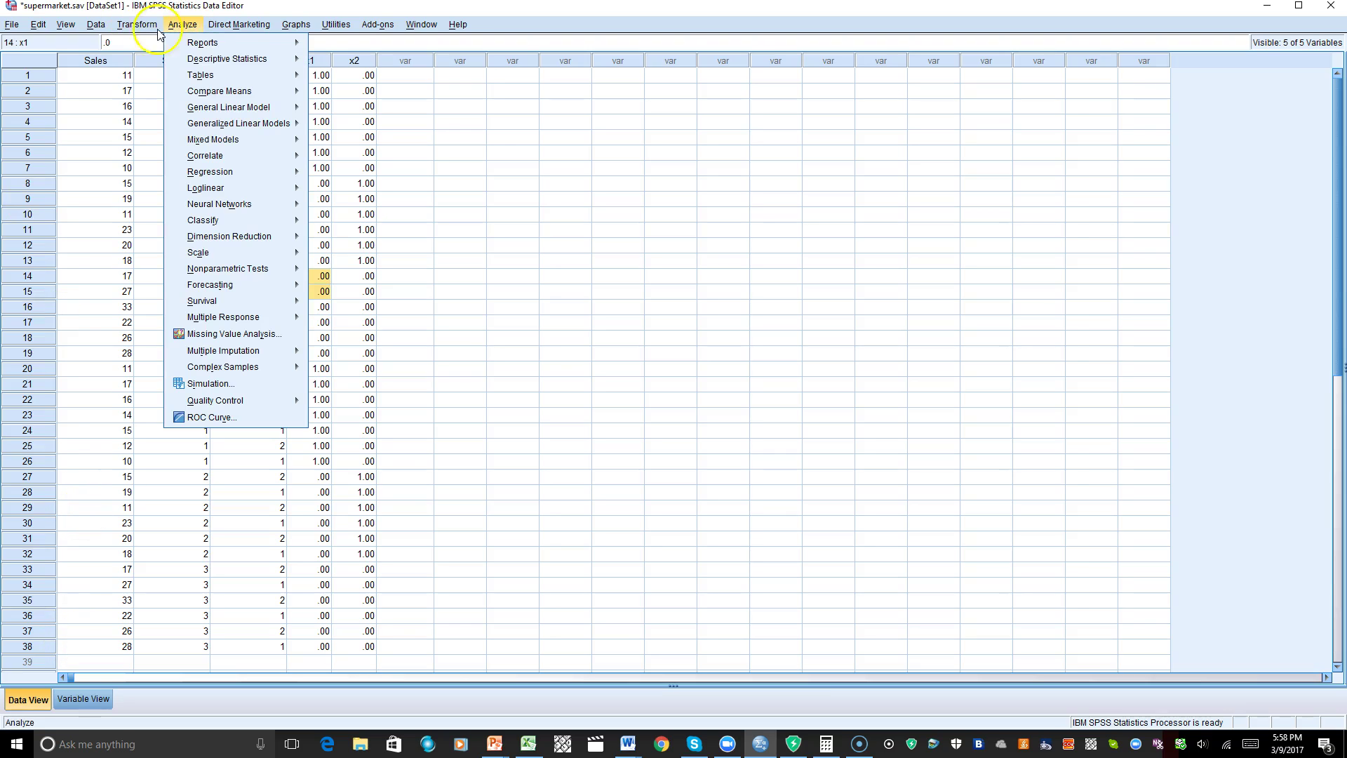
{"action": "mouse_move", "coordinate": [137, 25]}
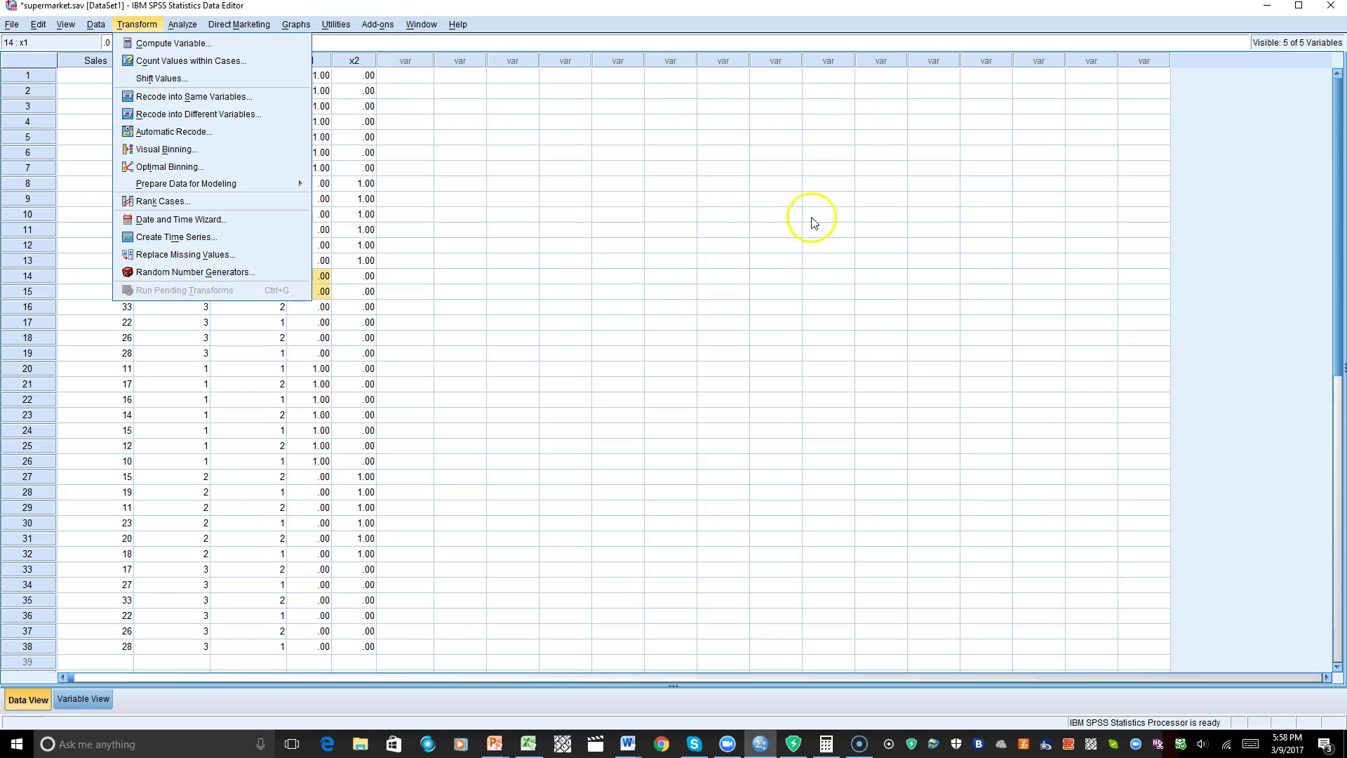
{"action": "left_click", "coordinate": [644, 12]}
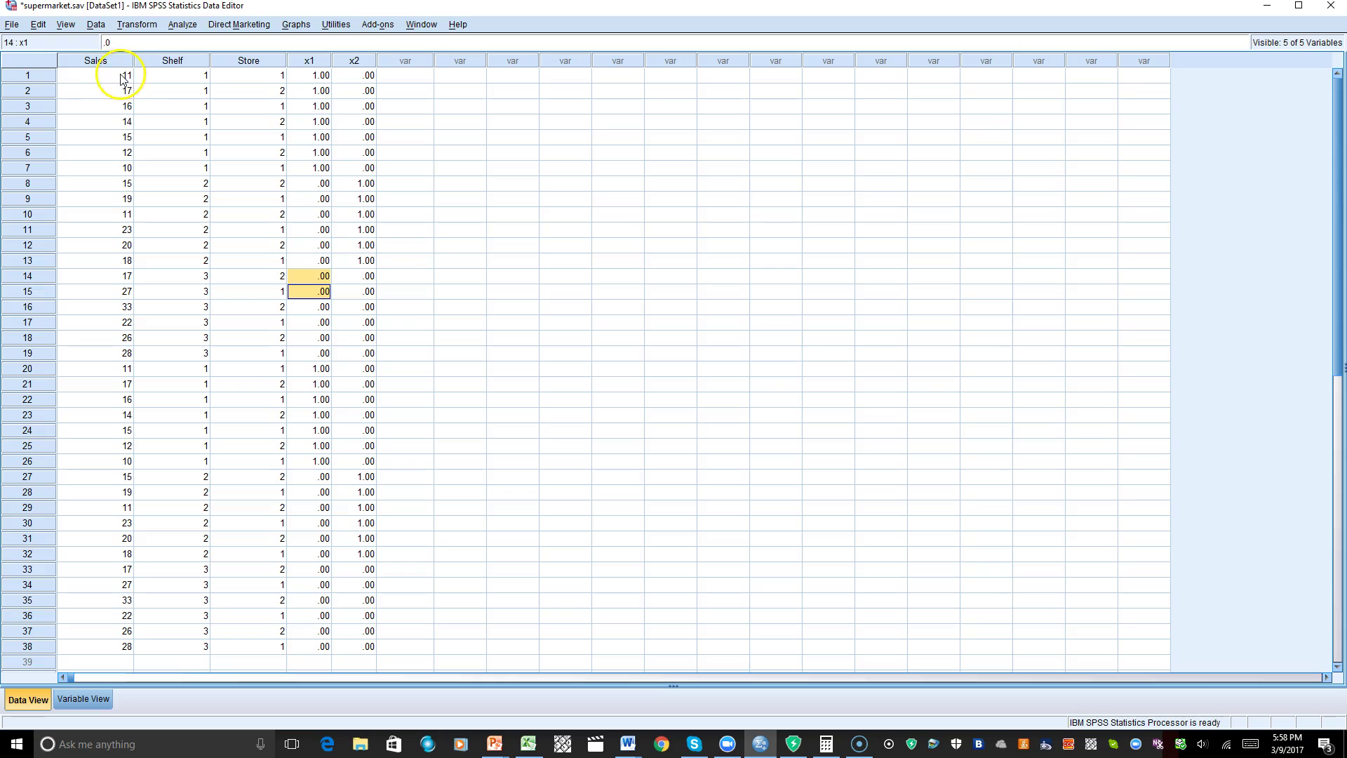
Highlight the Sales and Shelf values by shelf group, including rows 1–7, 8–13 and 20–26, to examine the grouping
{"action": "left_click_drag", "start_coordinate": [122, 77], "coordinate": [185, 170]}
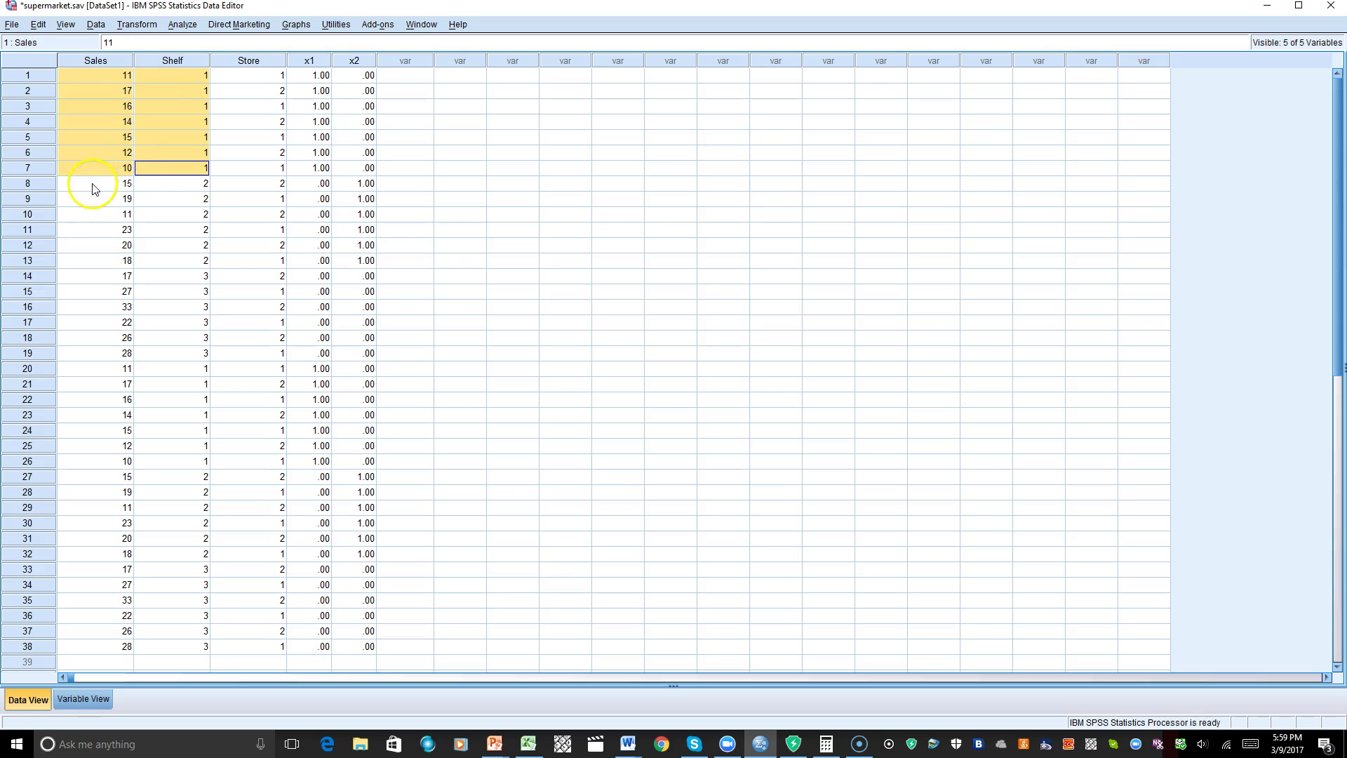
{"action": "left_click_drag", "start_coordinate": [94, 188], "coordinate": [188, 262]}
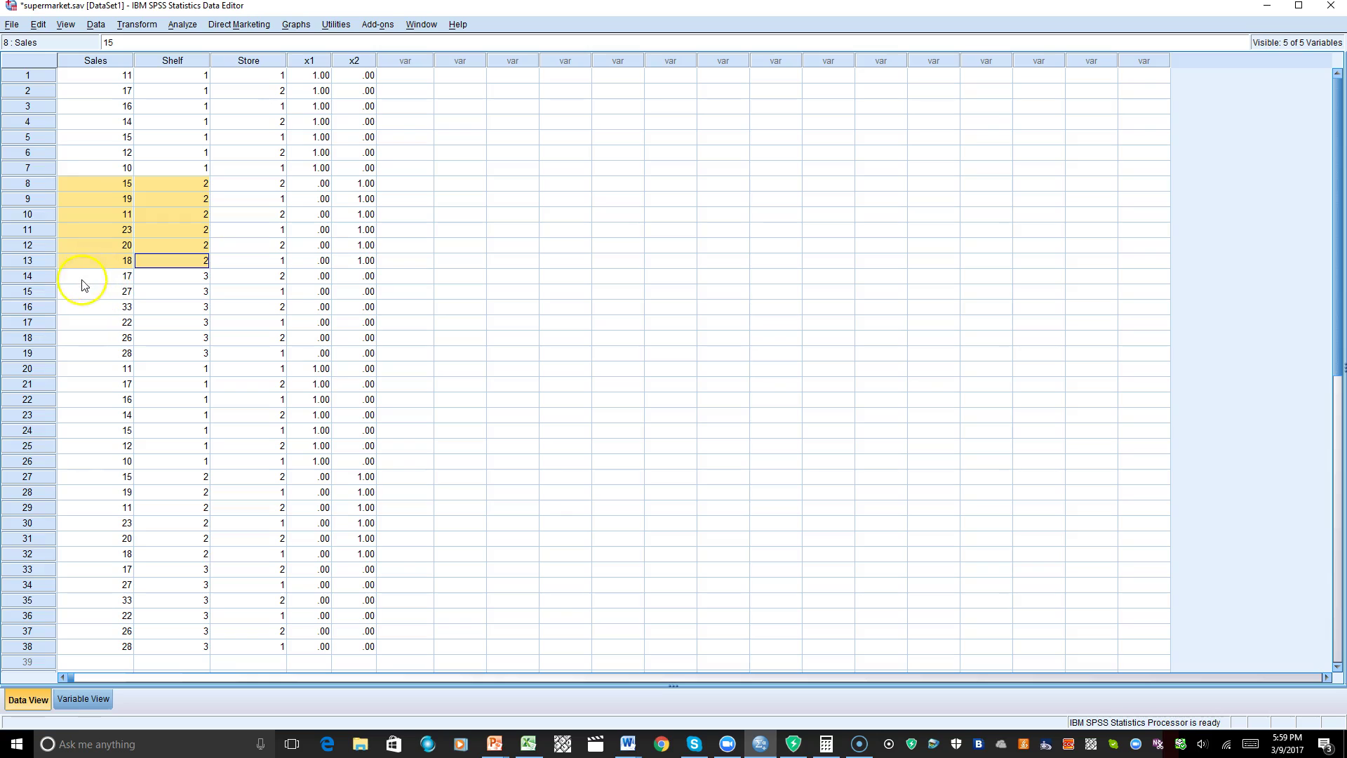
{"action": "left_click_drag", "start_coordinate": [84, 277], "coordinate": [167, 462]}
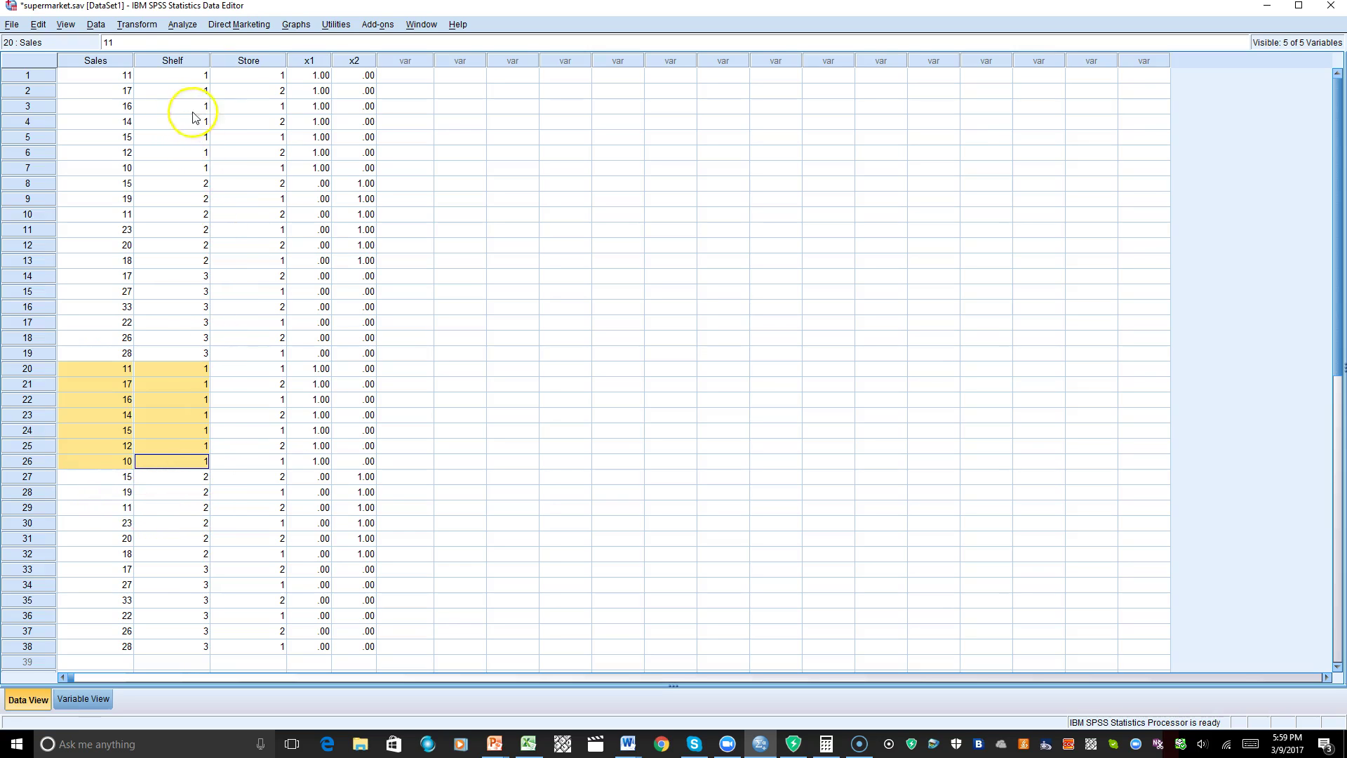
Run a One-Way ANOVA from reset settings with Sales as the dependent variable and Shelf as the factor
{"action": "left_click", "coordinate": [181, 24]}
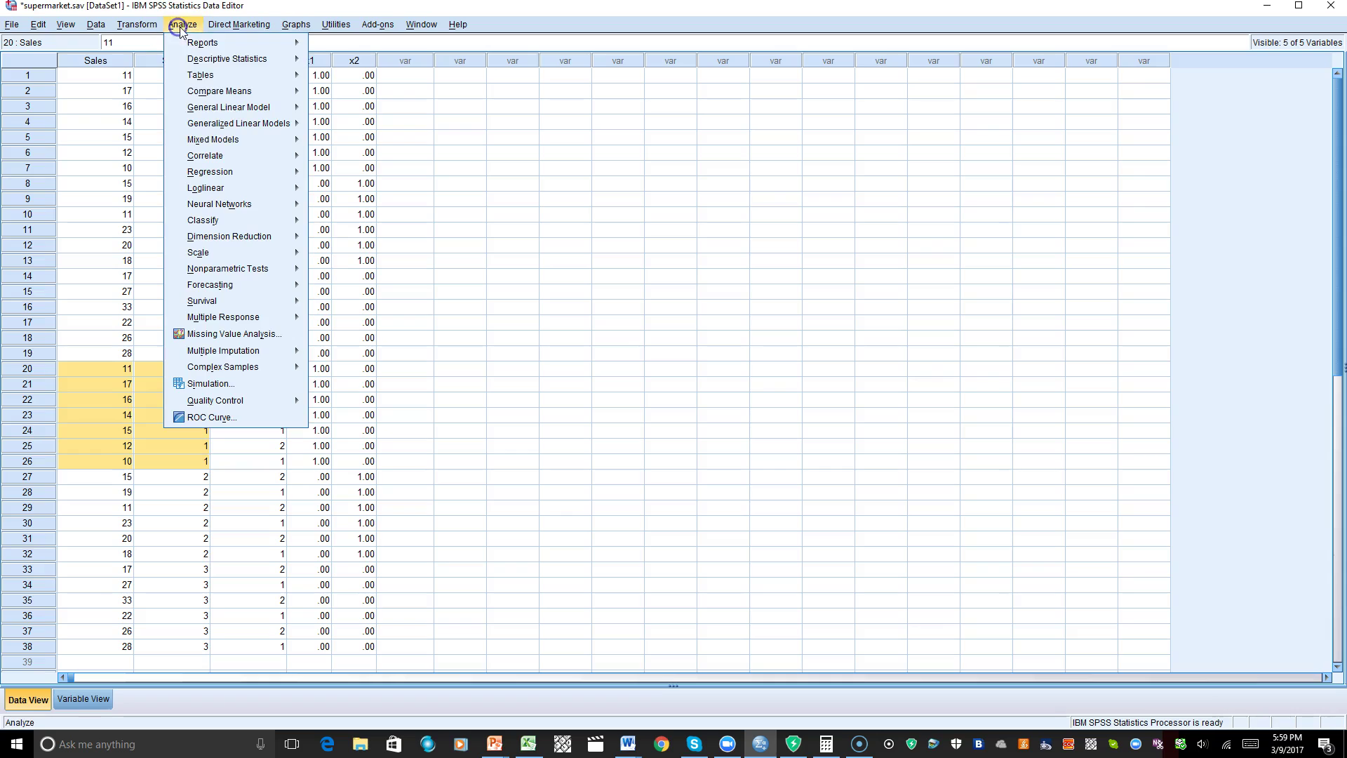
{"action": "mouse_move", "coordinate": [213, 95]}
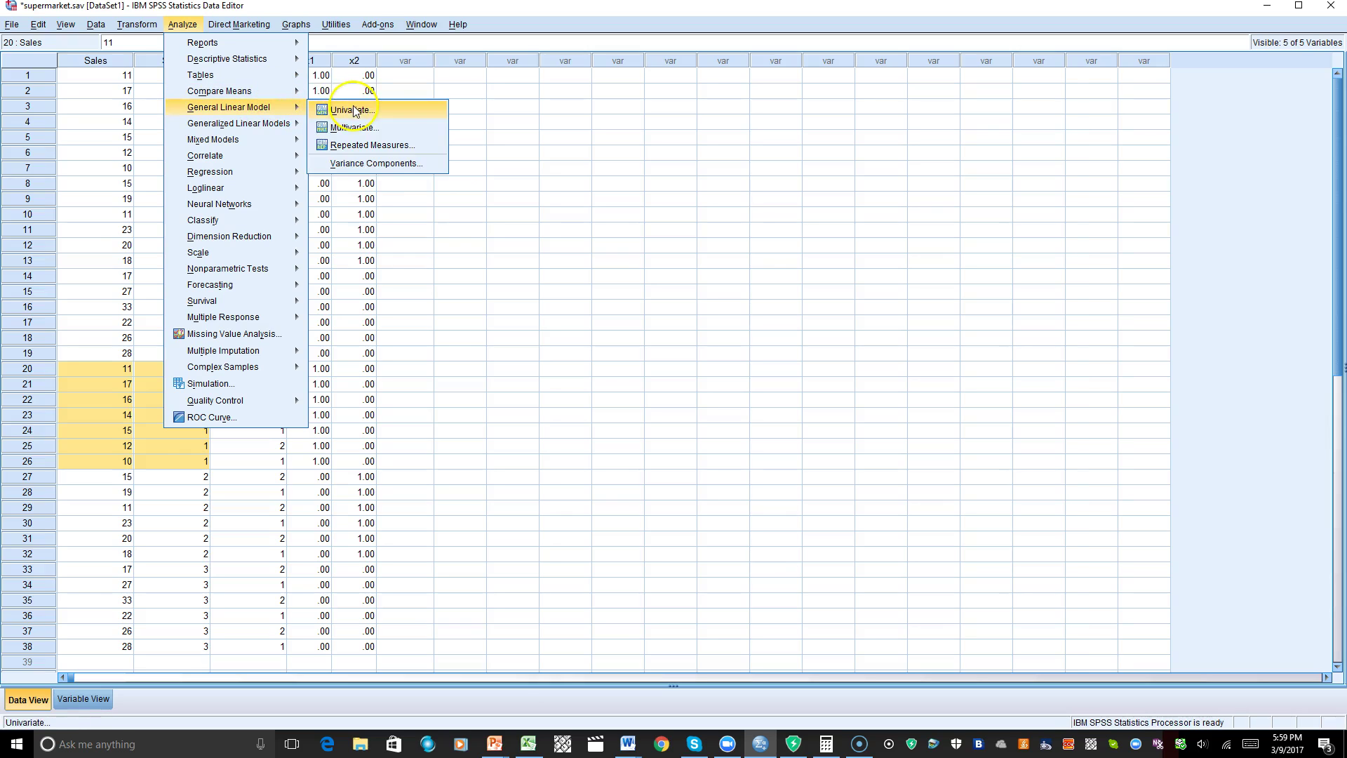
{"action": "mouse_move", "coordinate": [320, 93]}
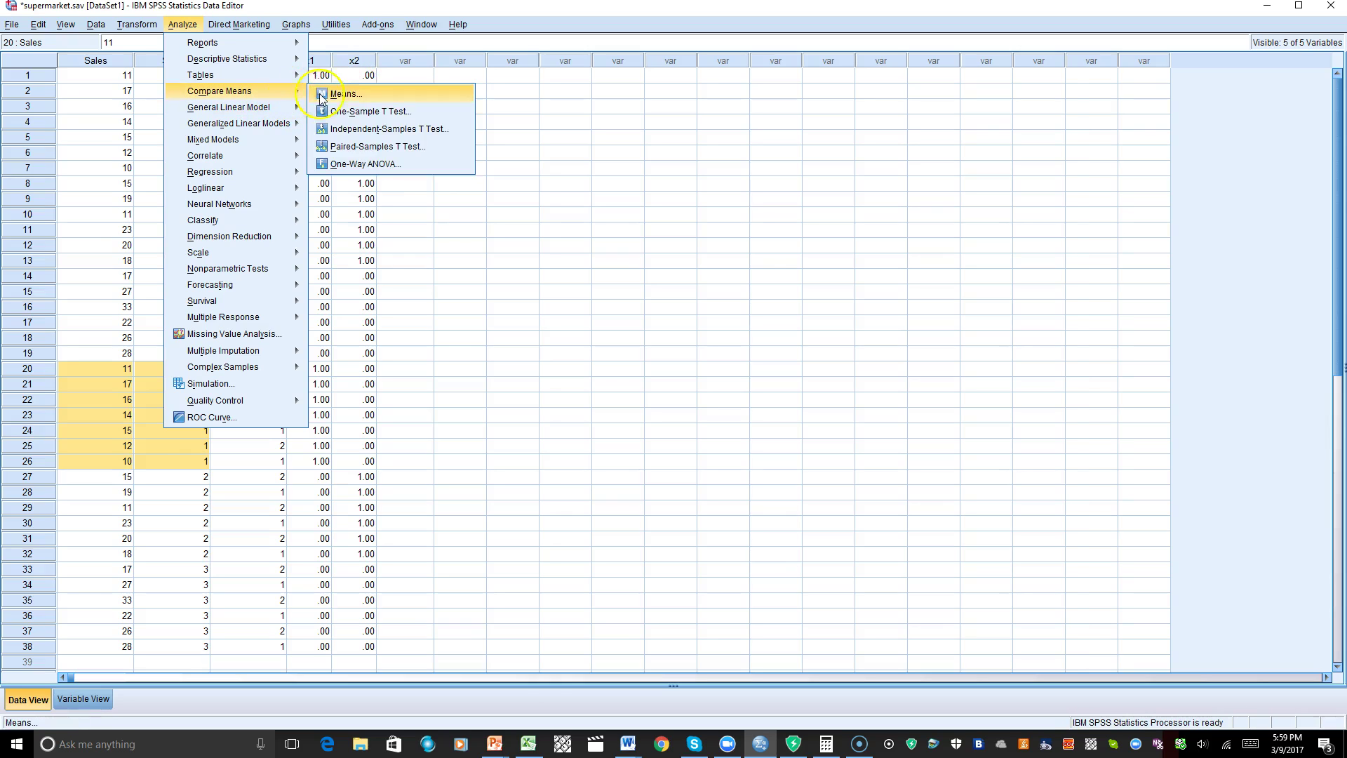
{"action": "left_click", "coordinate": [359, 163]}
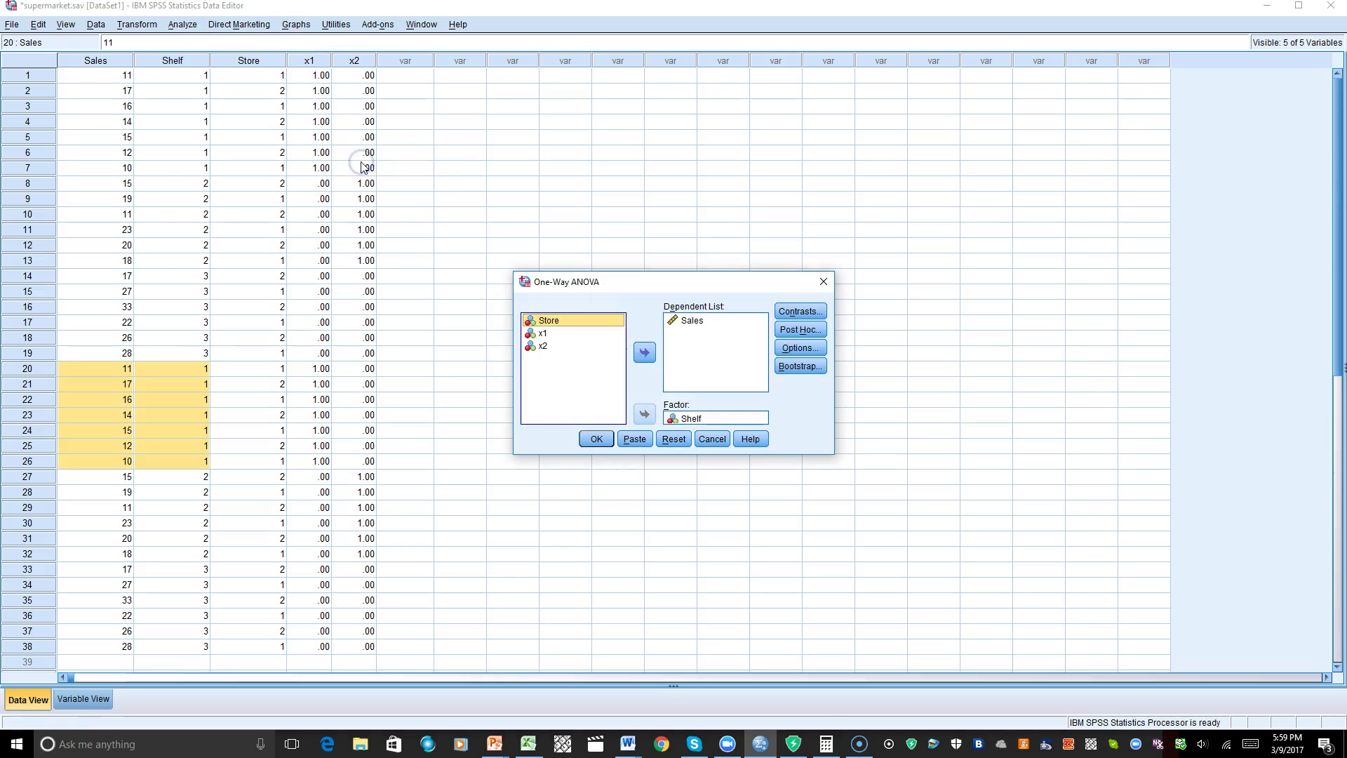
{"action": "left_click", "coordinate": [664, 440]}
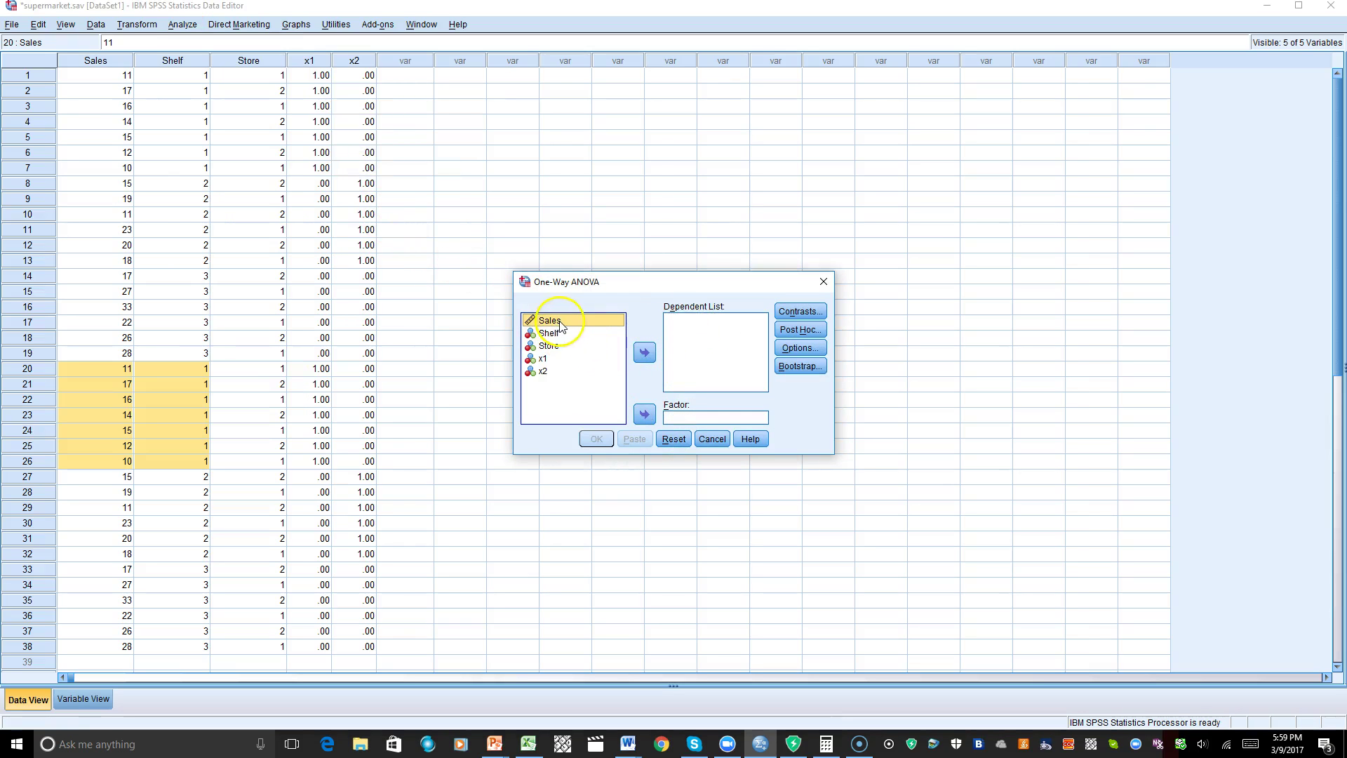
{"action": "left_click", "coordinate": [645, 354]}
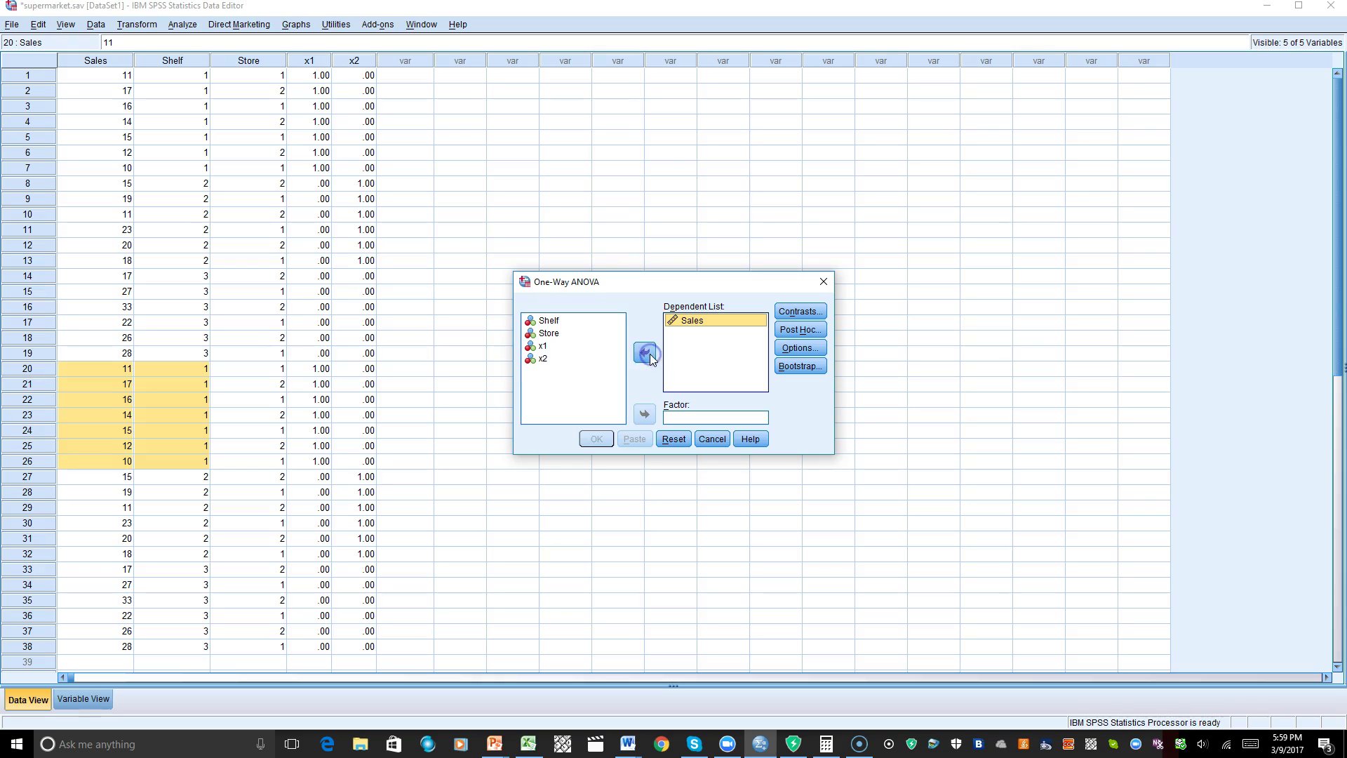
{"action": "left_click", "coordinate": [548, 321]}
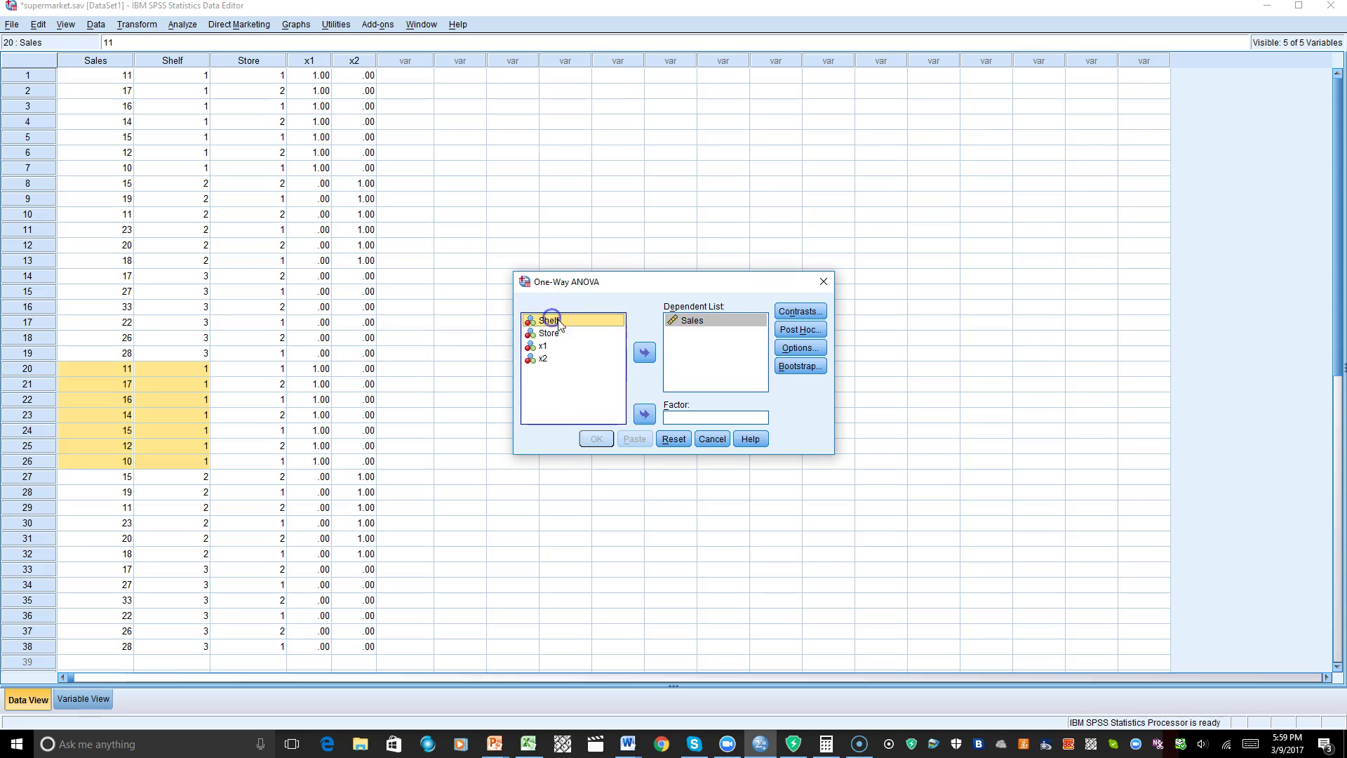
{"action": "left_click", "coordinate": [643, 413]}
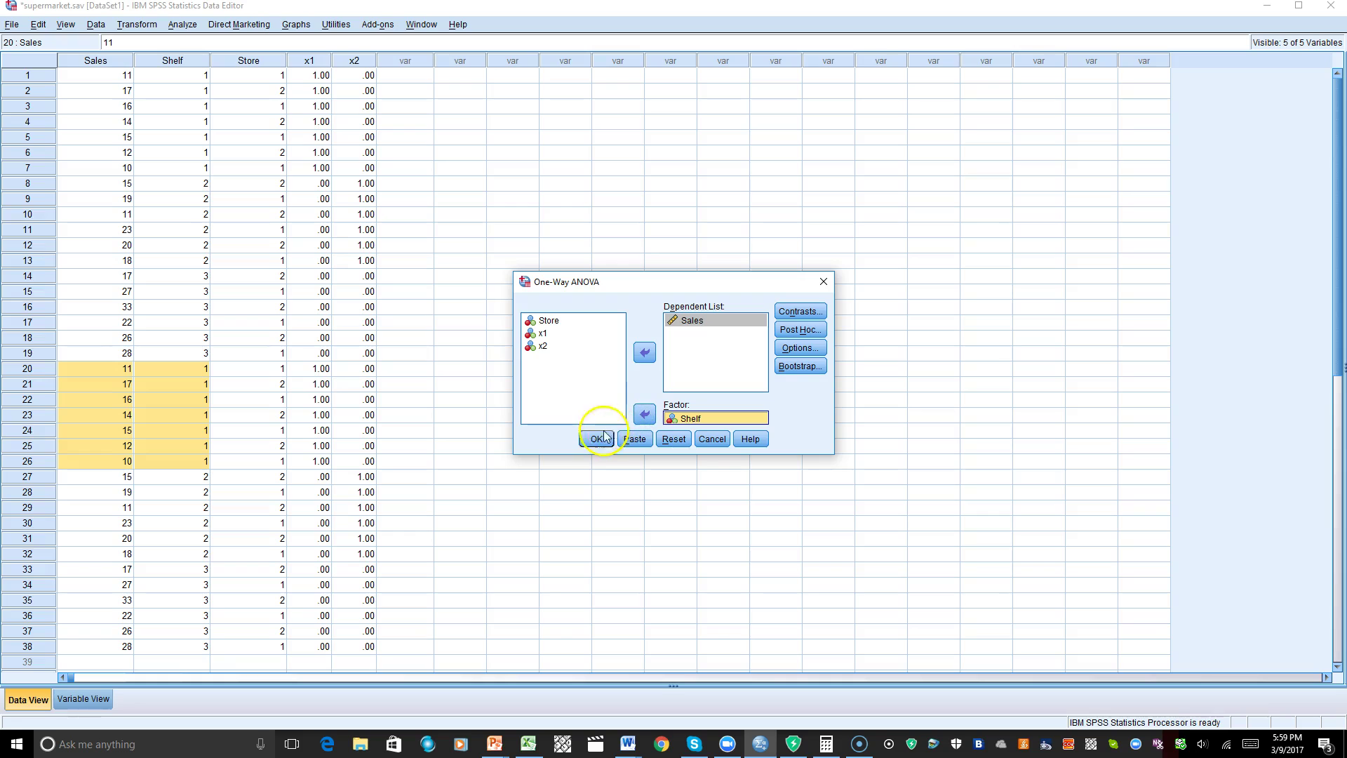
{"action": "left_click", "coordinate": [593, 439]}
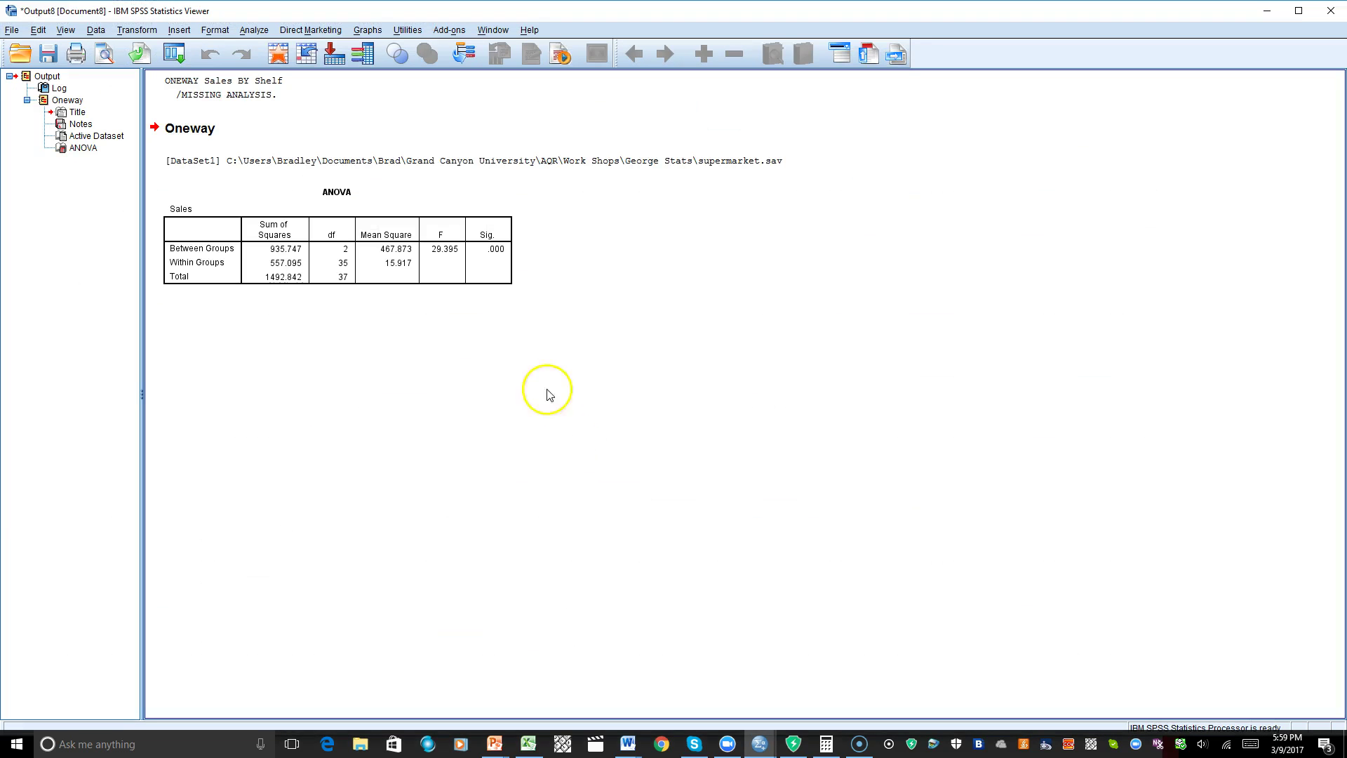
Examine the significance value in the ANOVA table and return to the supermarket.sav data
{"action": "left_click", "coordinate": [483, 253]}
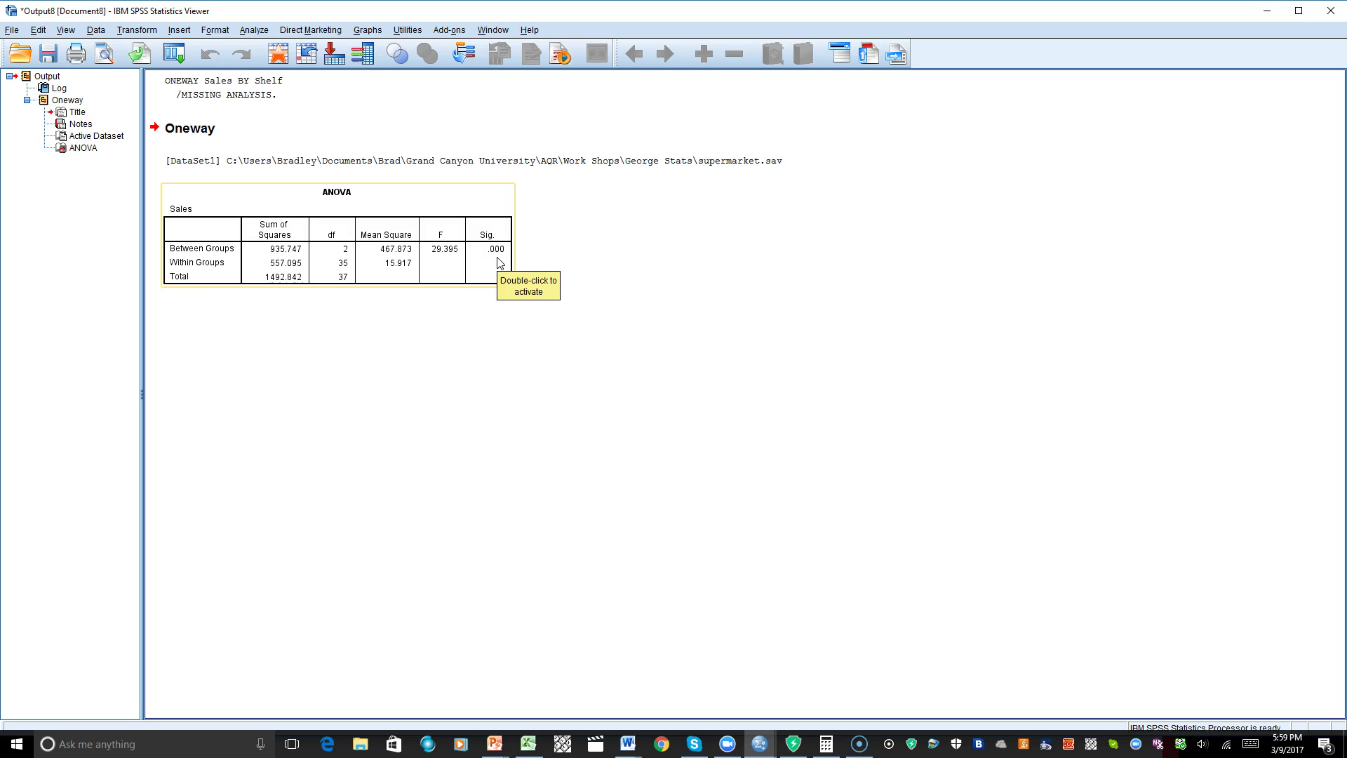
{"action": "left_click", "coordinate": [279, 120]}
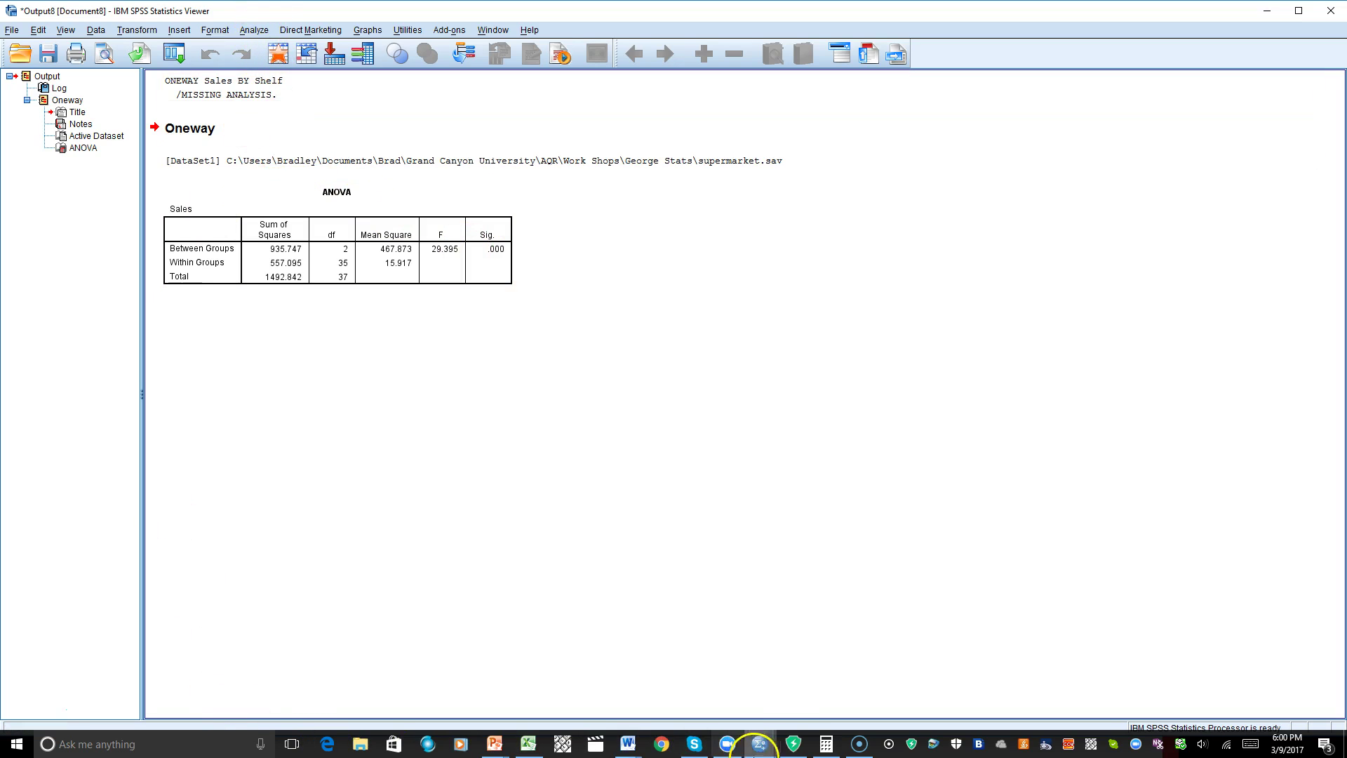
{"action": "left_click", "coordinate": [762, 749]}
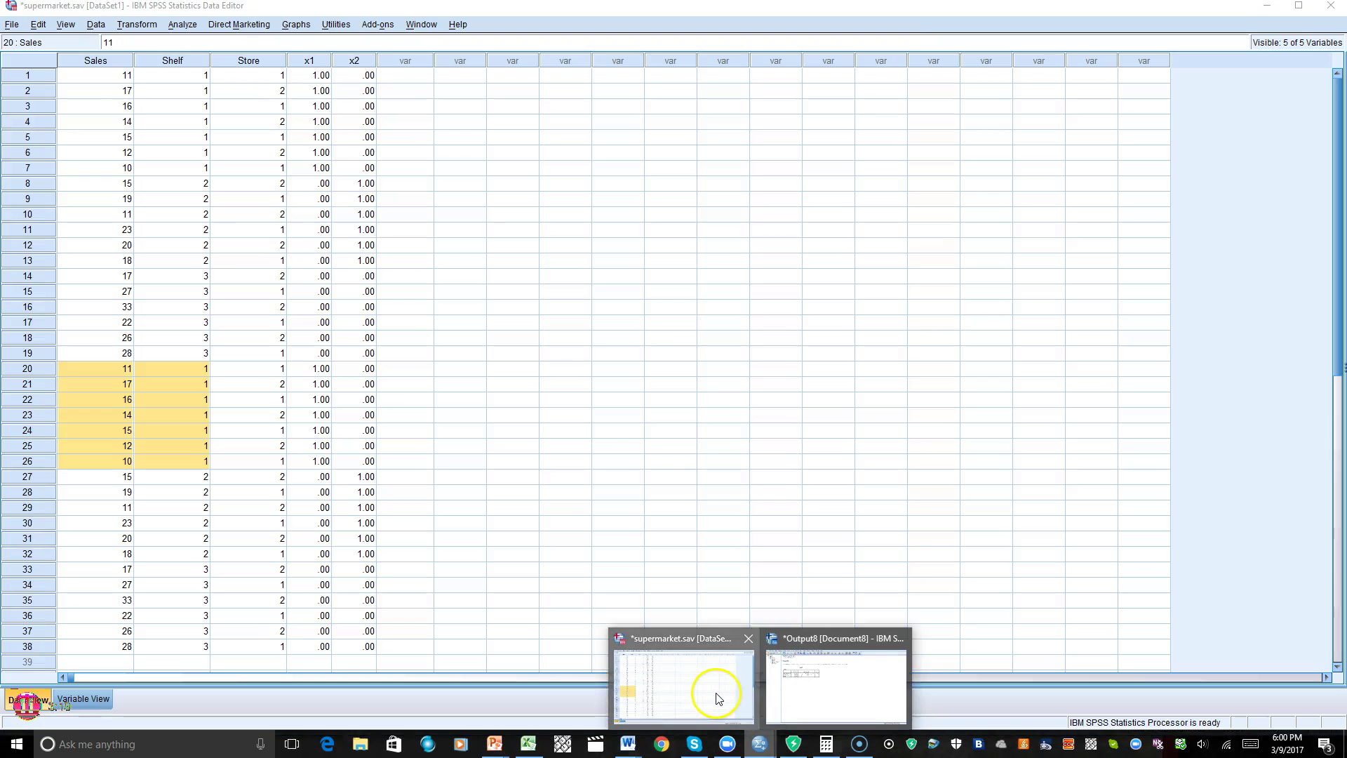
{"action": "left_click", "coordinate": [716, 697]}
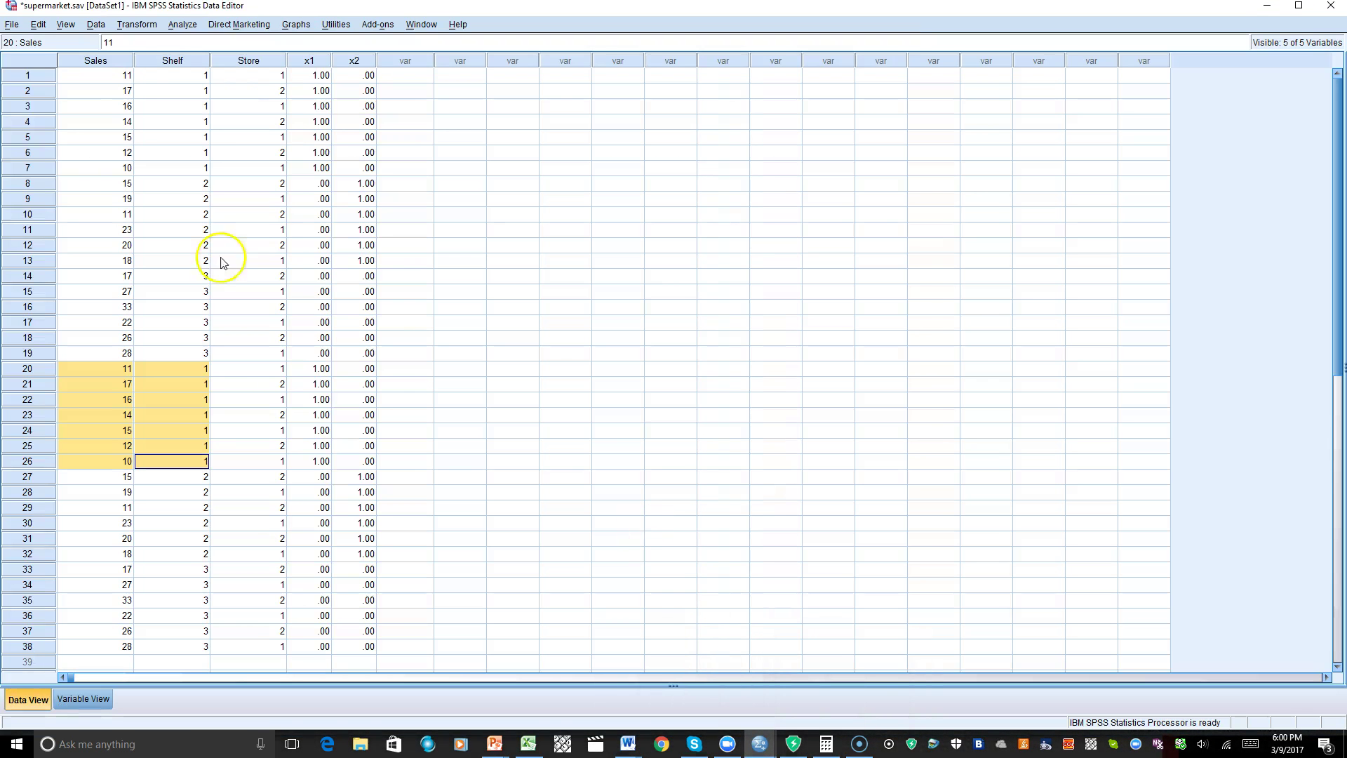
Highlight the x1 and x2 dummy codes in rows 1–7, 8–13, 14–19, 20–26 and 27–32 to compare them with the Shelf groups
{"action": "left_click", "coordinate": [120, 155]}
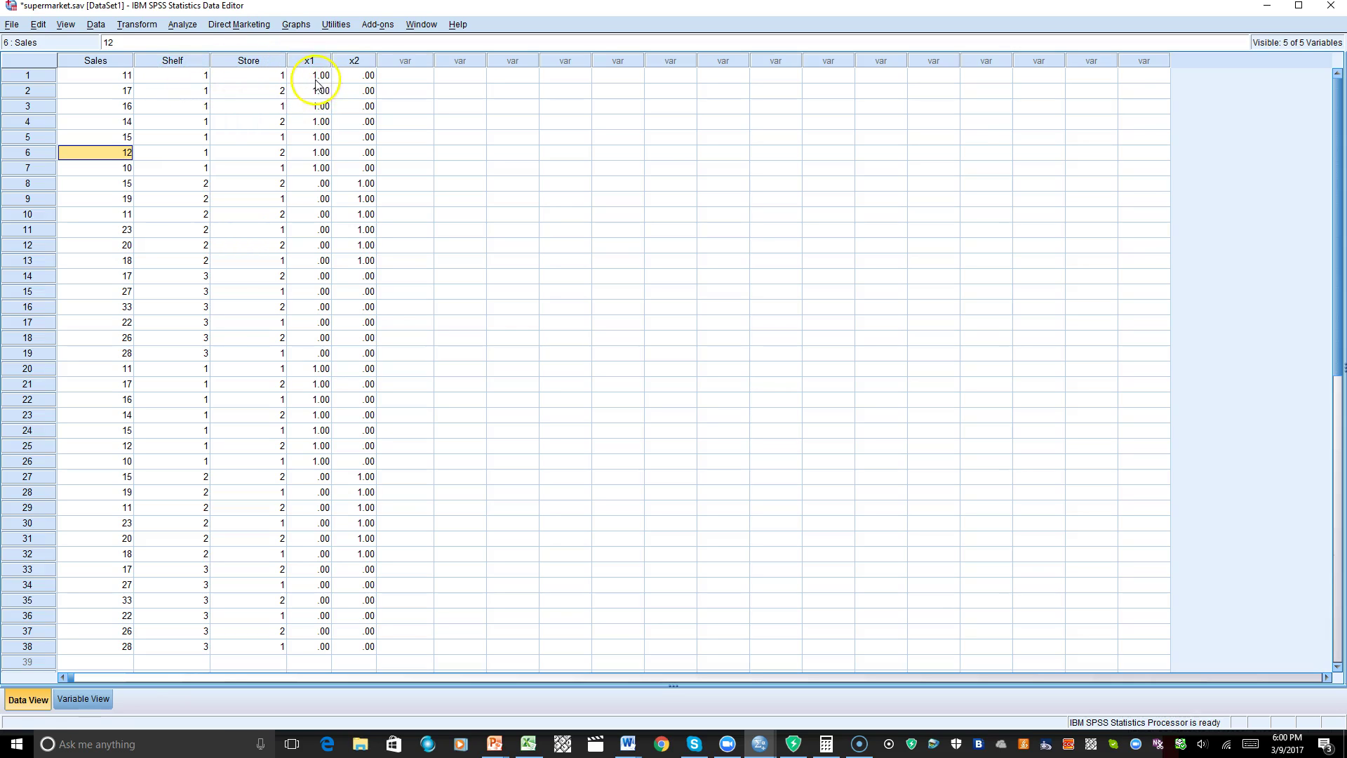
{"action": "left_click_drag", "start_coordinate": [310, 80], "coordinate": [361, 167]}
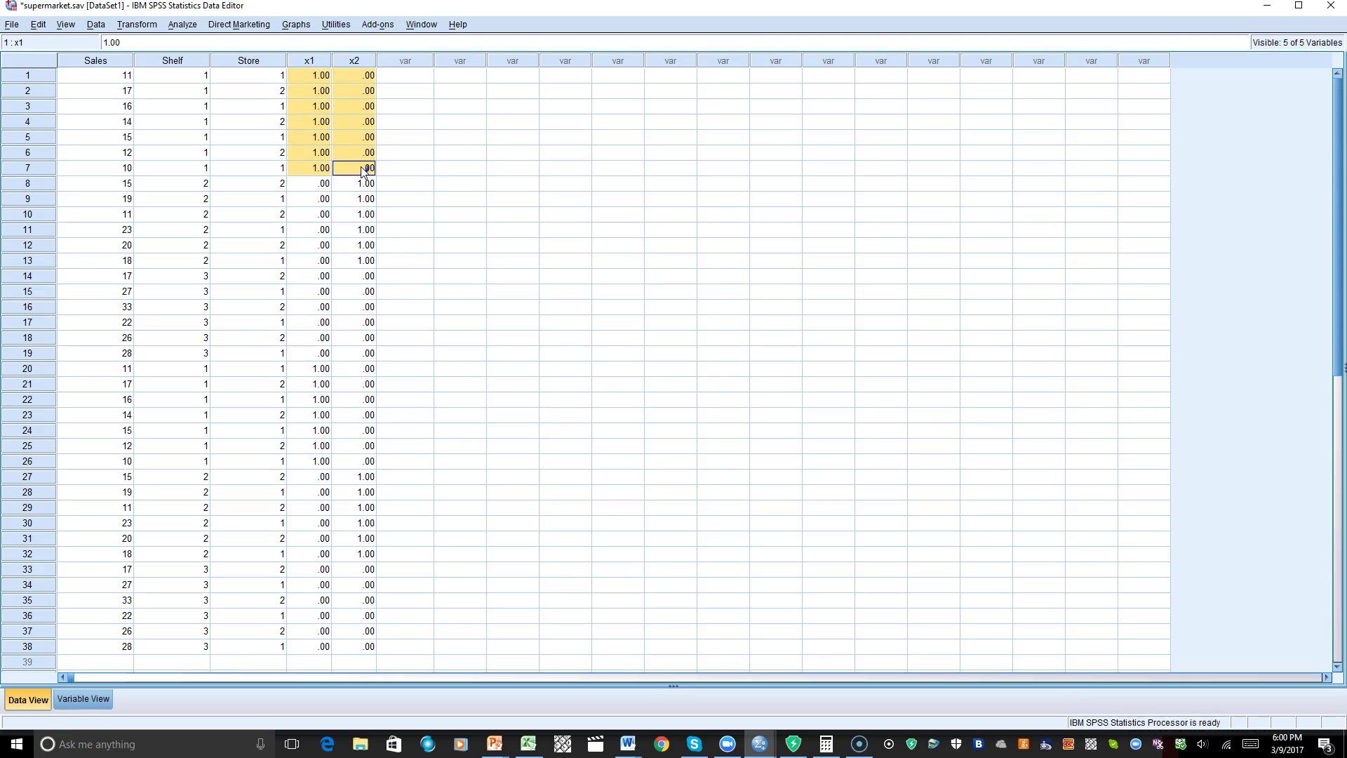
{"action": "left_click_drag", "start_coordinate": [315, 182], "coordinate": [363, 259]}
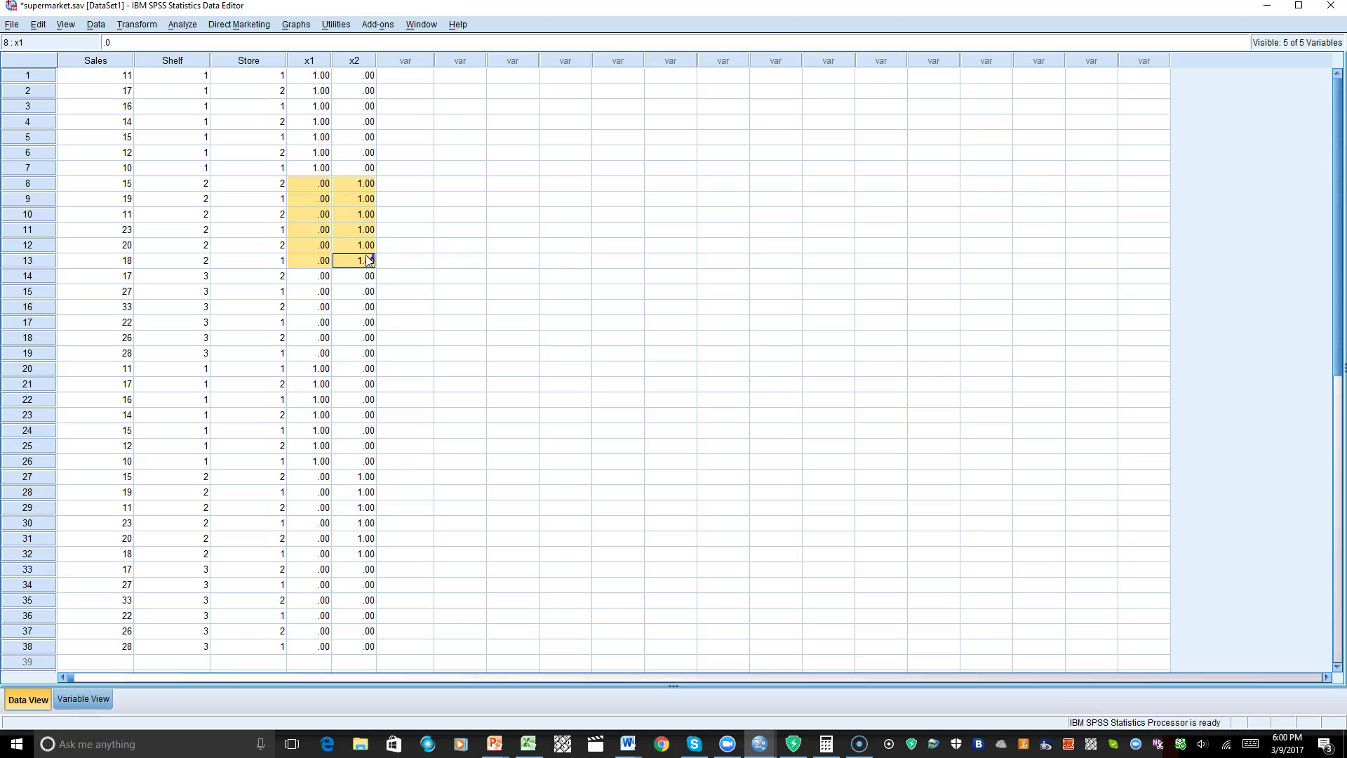
{"action": "left_click_drag", "start_coordinate": [311, 280], "coordinate": [357, 354]}
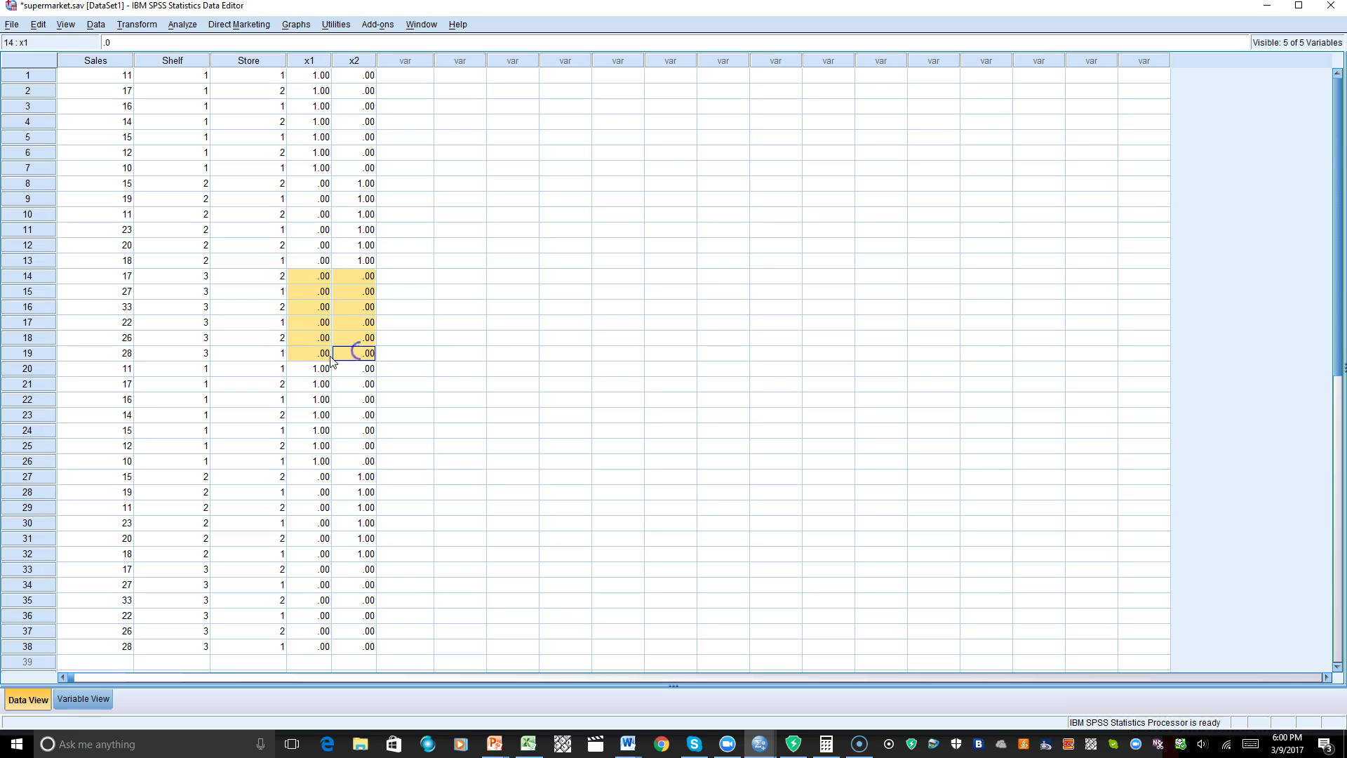
{"action": "left_click_drag", "start_coordinate": [306, 373], "coordinate": [351, 466]}
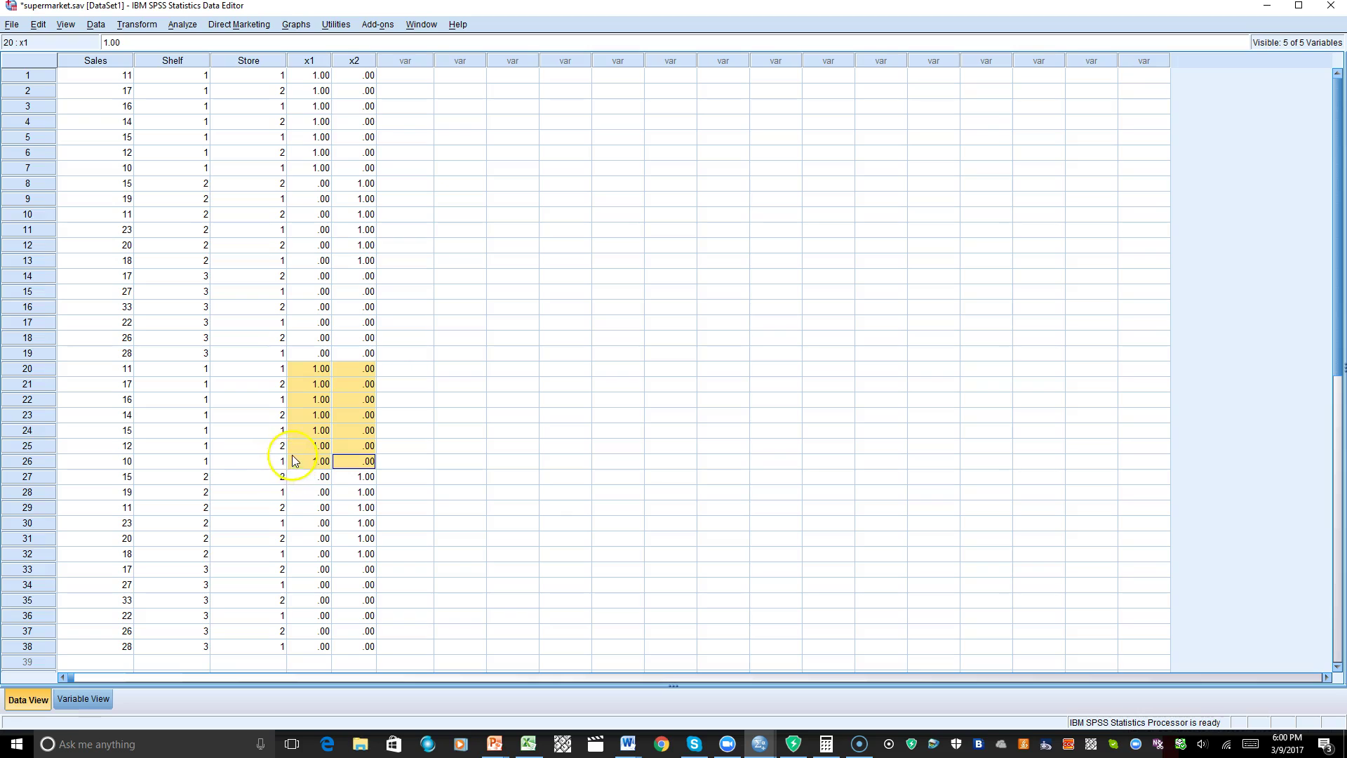
{"action": "left_click_drag", "start_coordinate": [303, 480], "coordinate": [356, 553]}
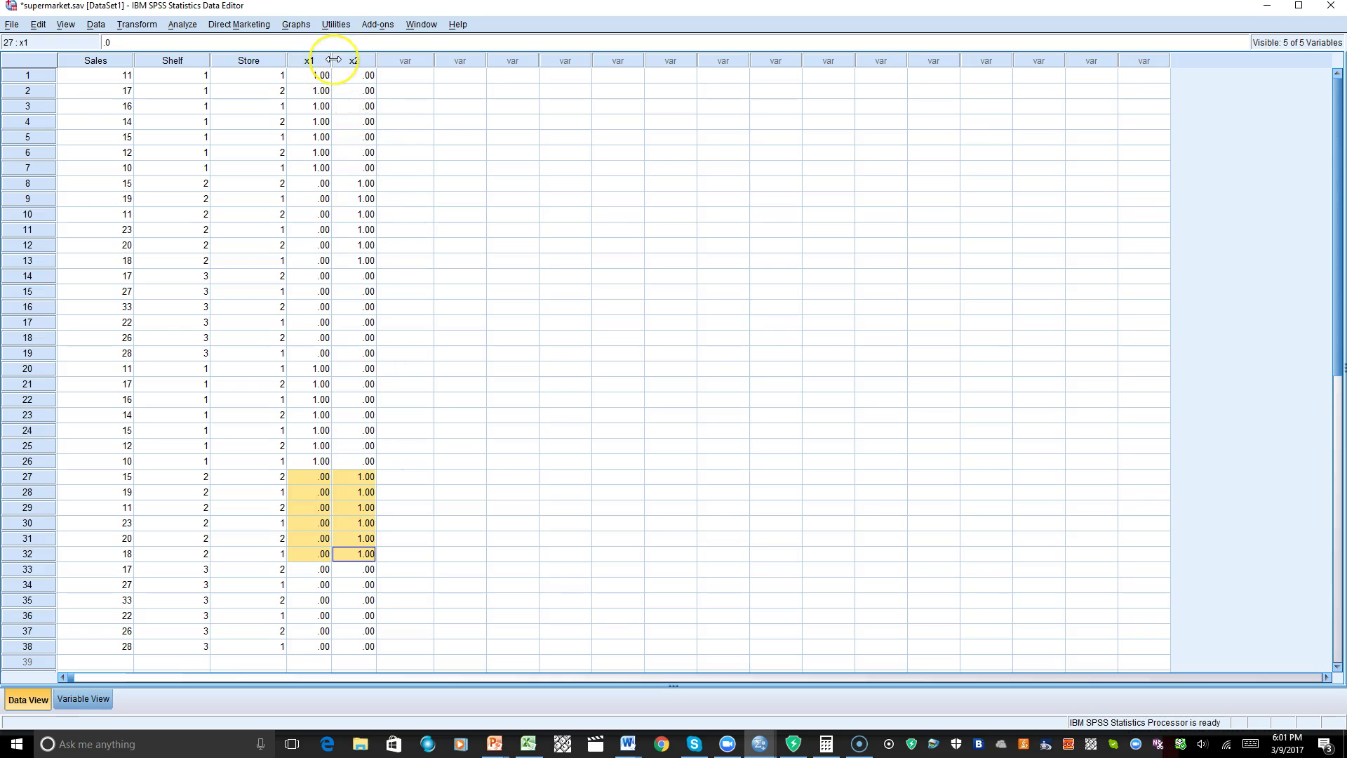
Run a linear regression from reset settings with Sales as the dependent variable and x1 and x2 as the independents, using the Enter method
{"action": "left_click", "coordinate": [182, 25]}
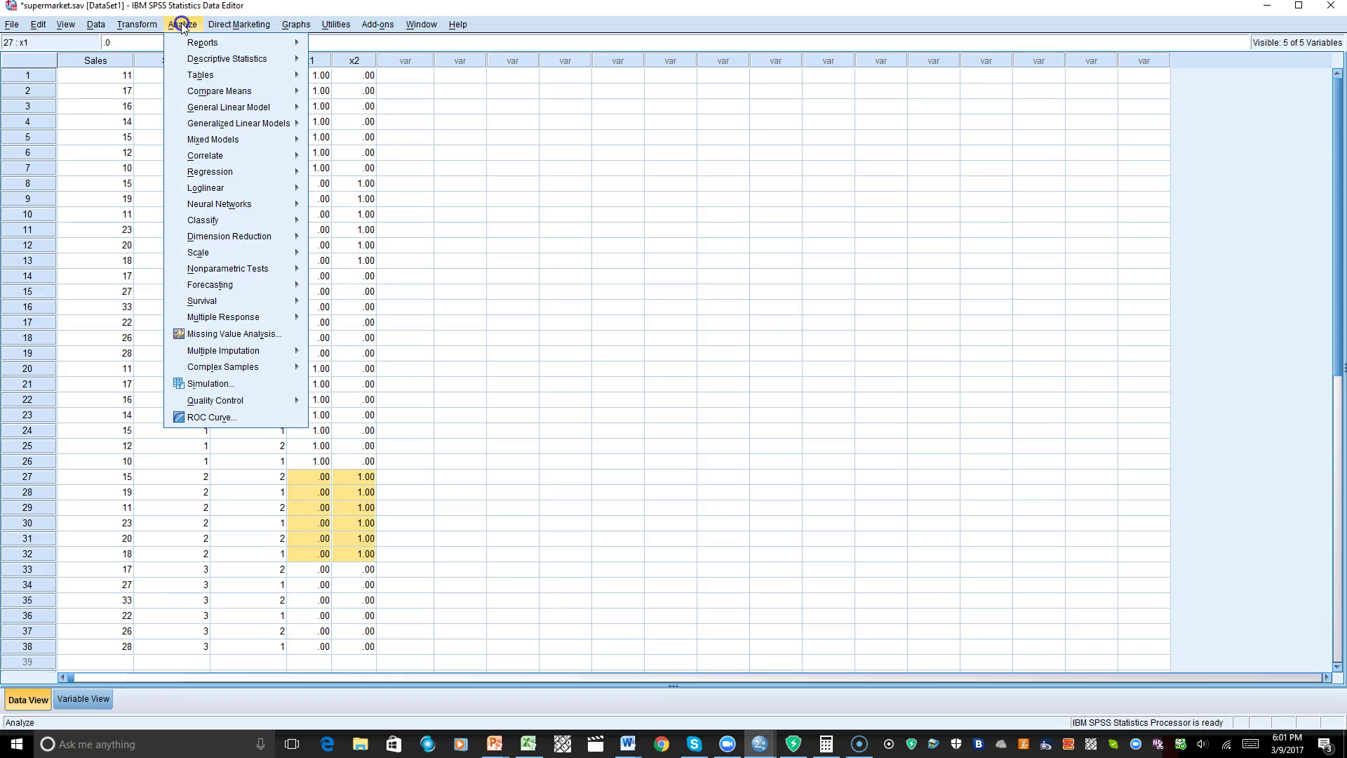
{"action": "mouse_move", "coordinate": [210, 172]}
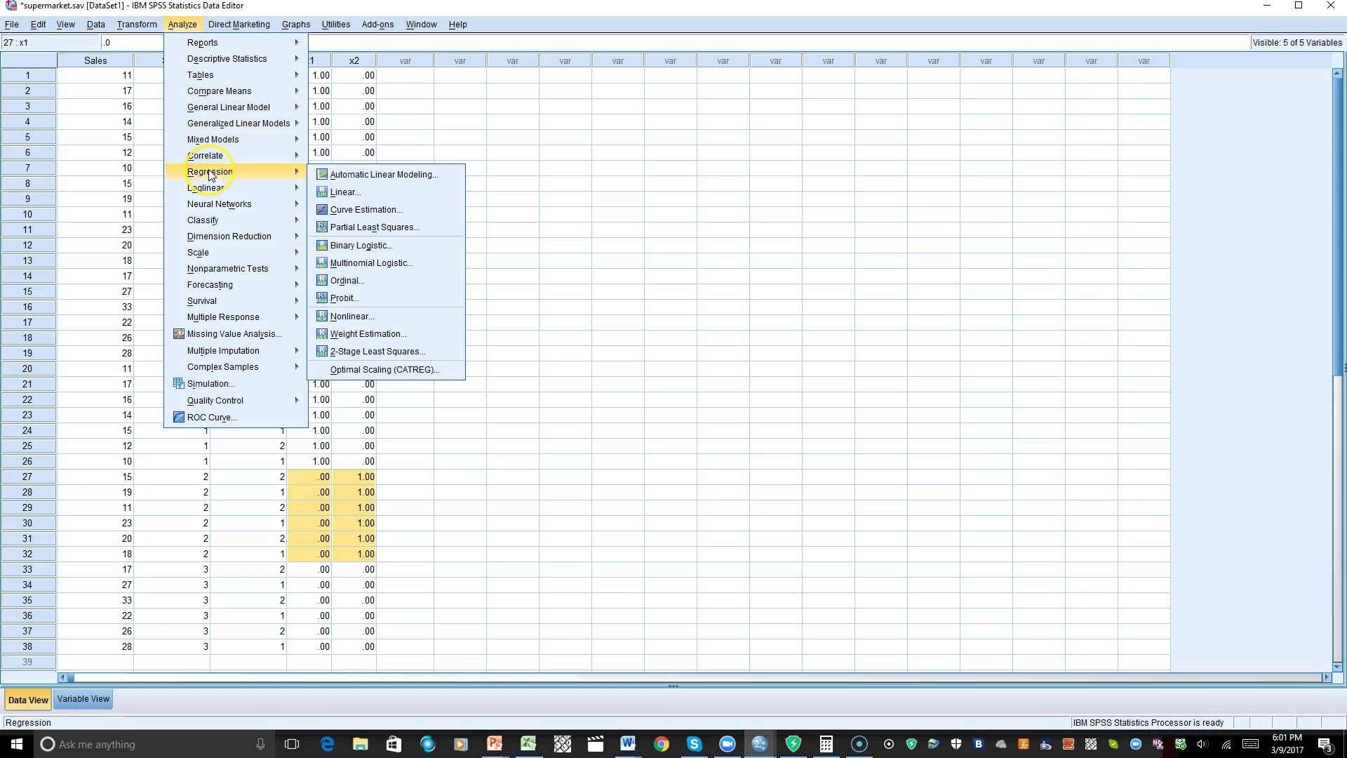
{"action": "left_click", "coordinate": [347, 200]}
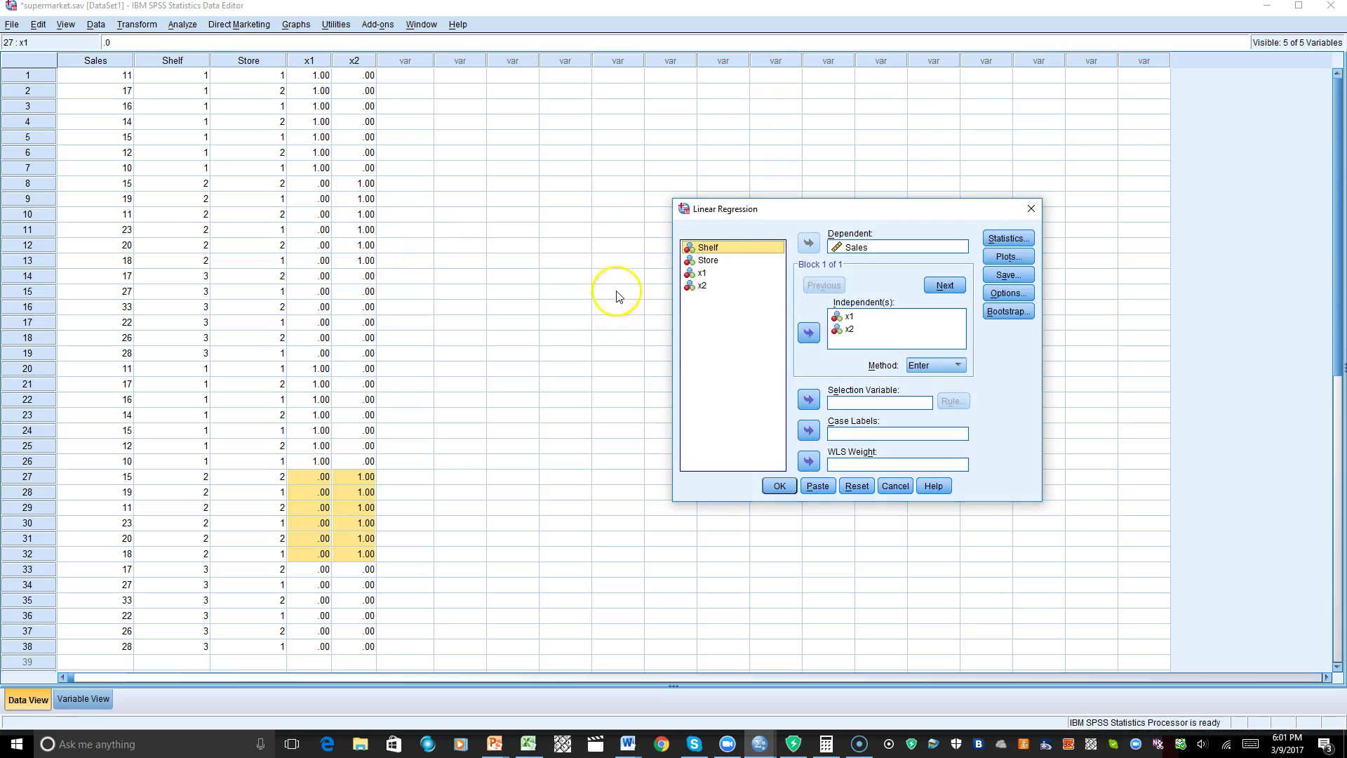
{"action": "left_click", "coordinate": [857, 488]}
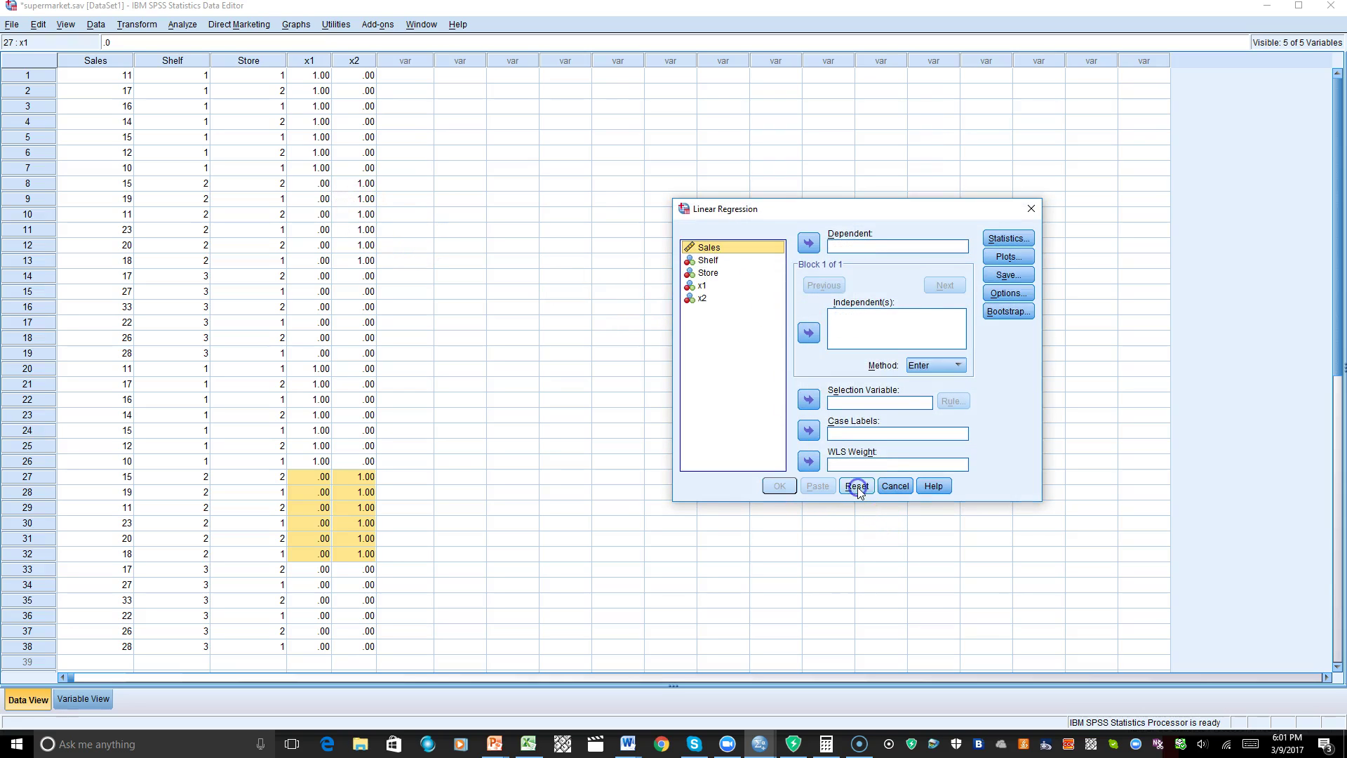
{"action": "left_click", "coordinate": [812, 245]}
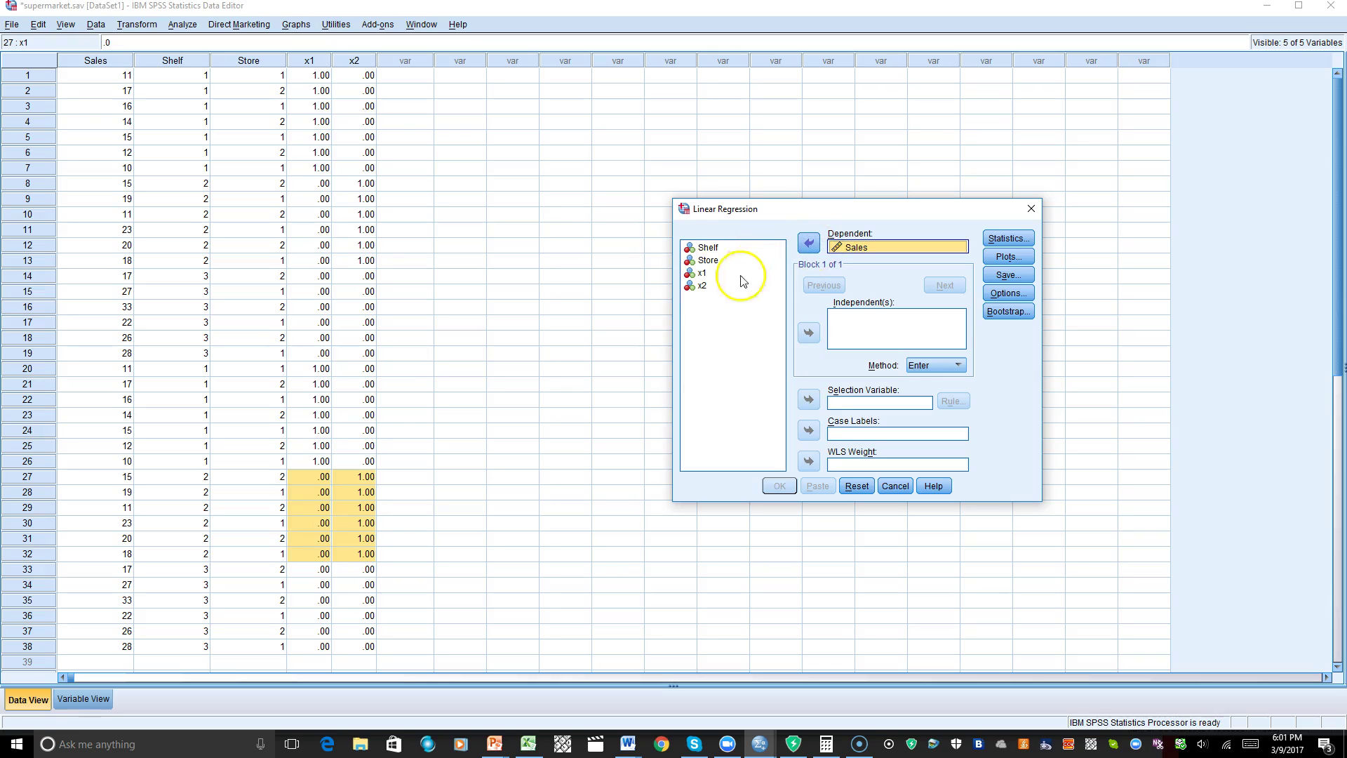
{"action": "left_click", "coordinate": [703, 273]}
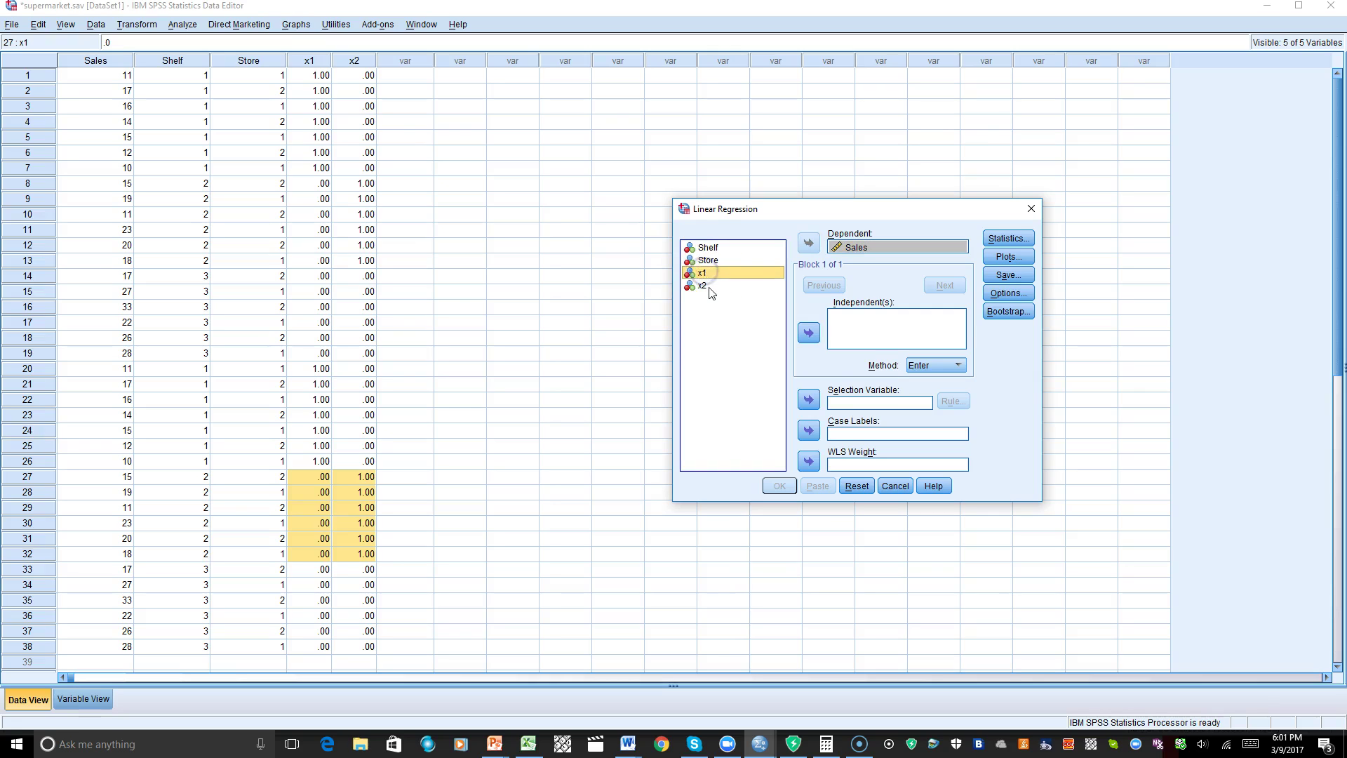
{"action": "left_click", "coordinate": [703, 285], "text": "shift"}
{"action": "left_click", "coordinate": [808, 332]}
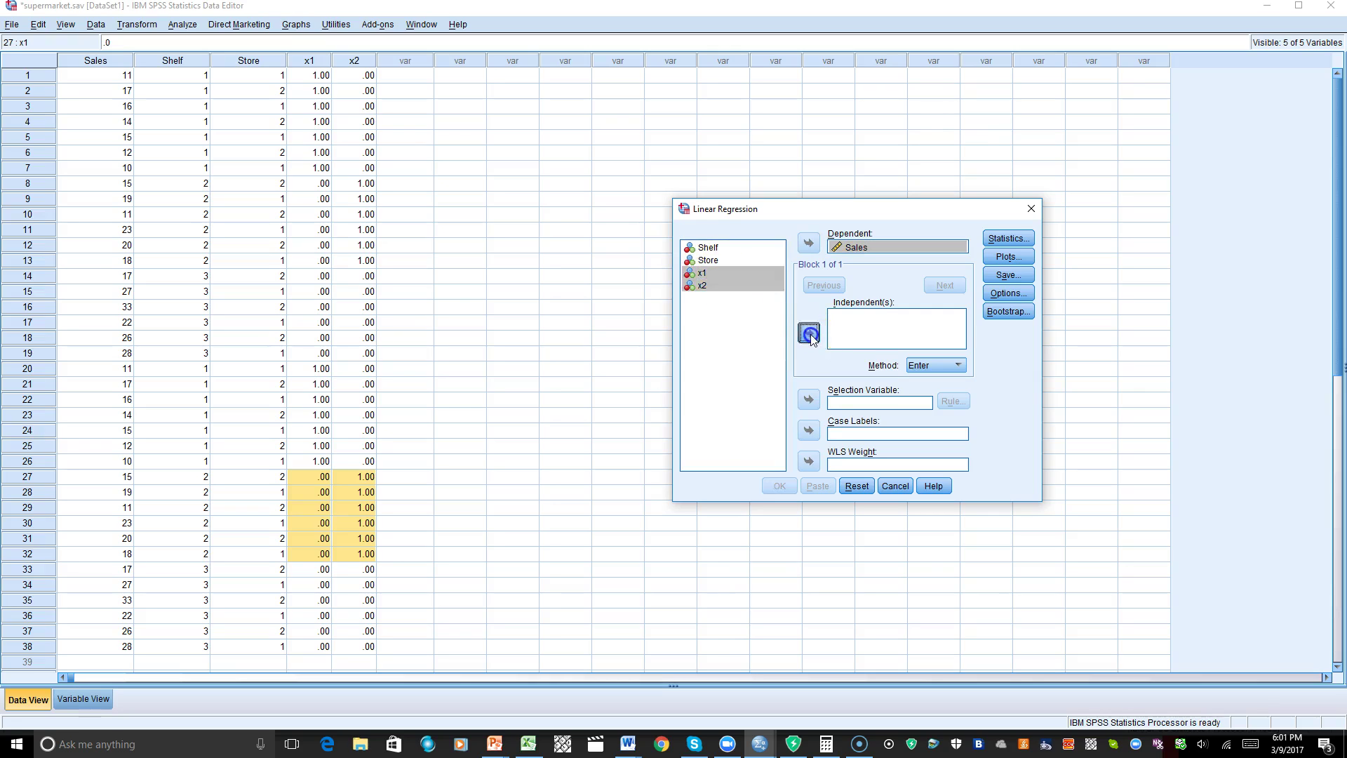
{"action": "left_click", "coordinate": [778, 485]}
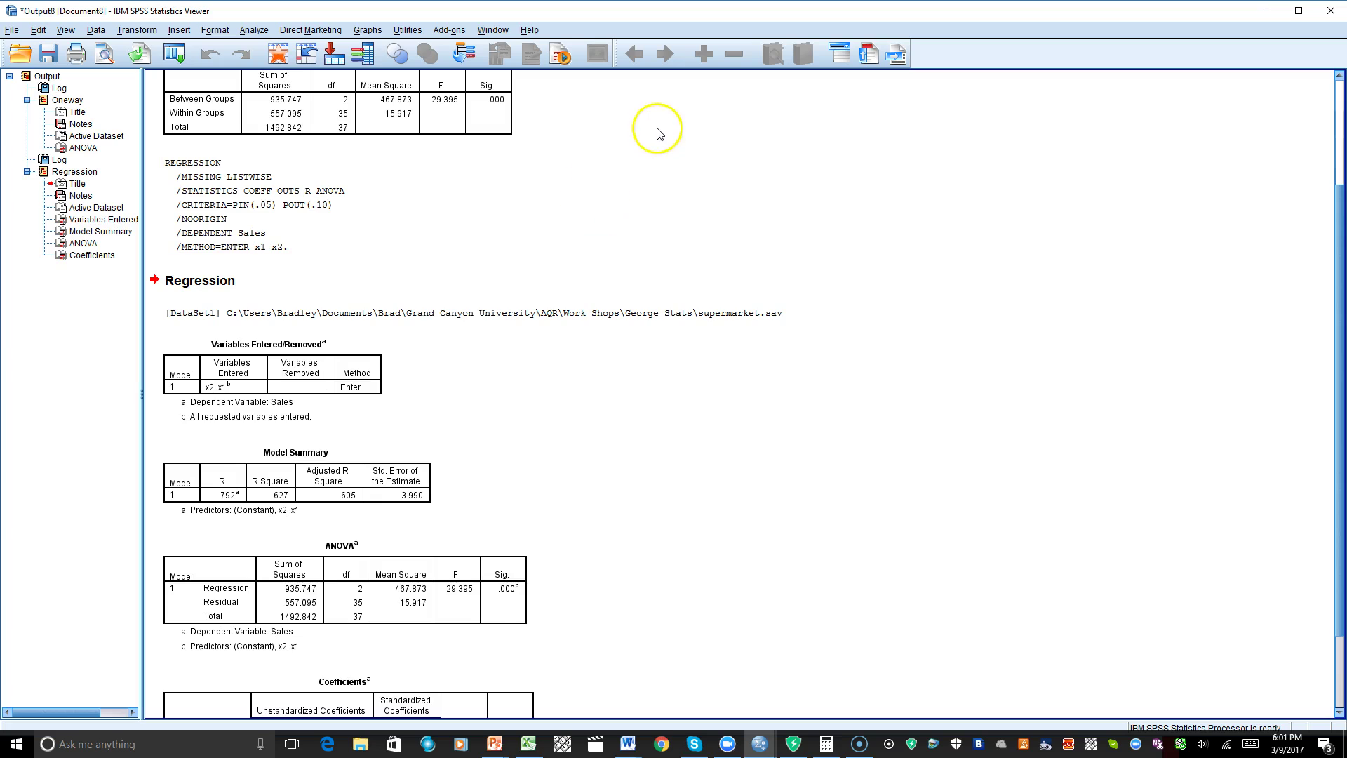
Compare the One-Way ANOVA table with the regression output and examine the regression's Model Summary
{"action": "scroll", "coordinate": [658, 130], "scroll_direction": "up", "scroll_amount": 2}
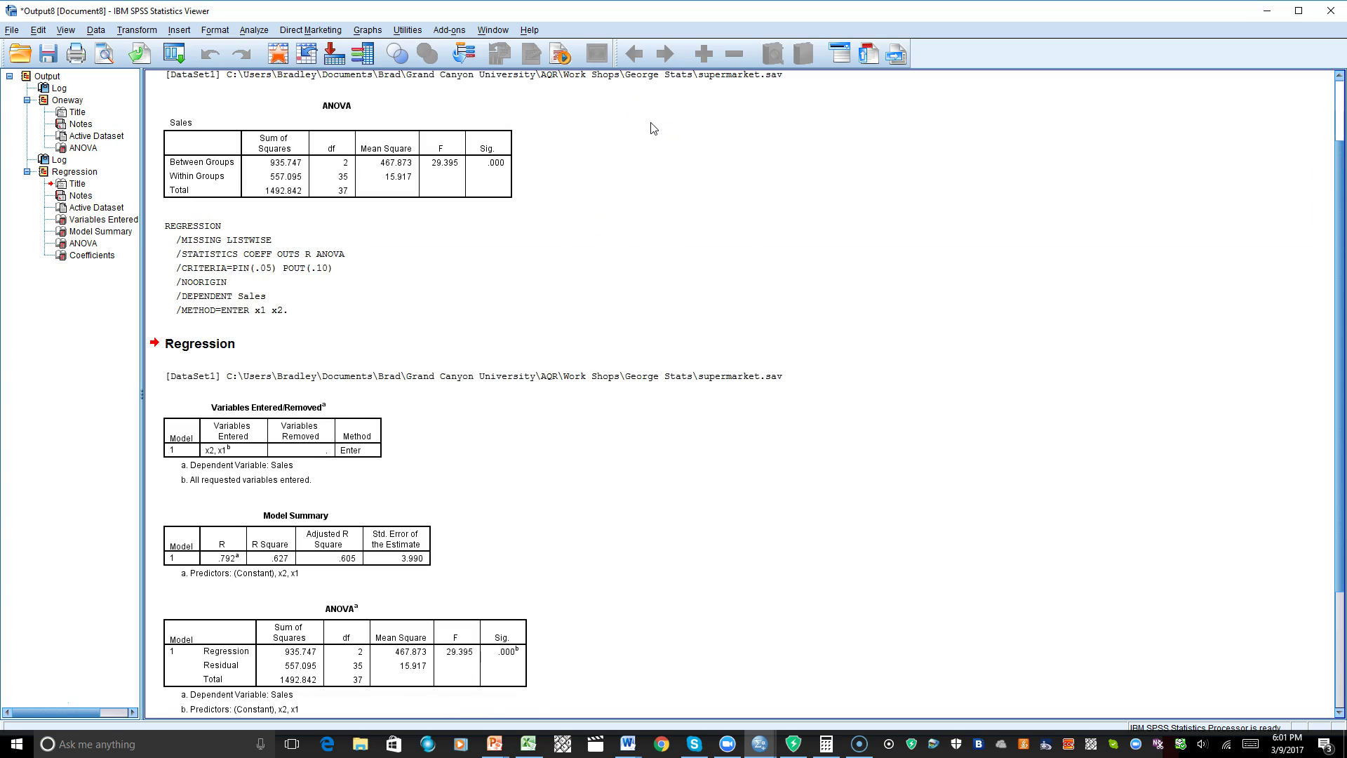
{"action": "left_click", "coordinate": [296, 112]}
{"action": "scroll", "coordinate": [613, 535], "scroll_direction": "down", "scroll_amount": 3}
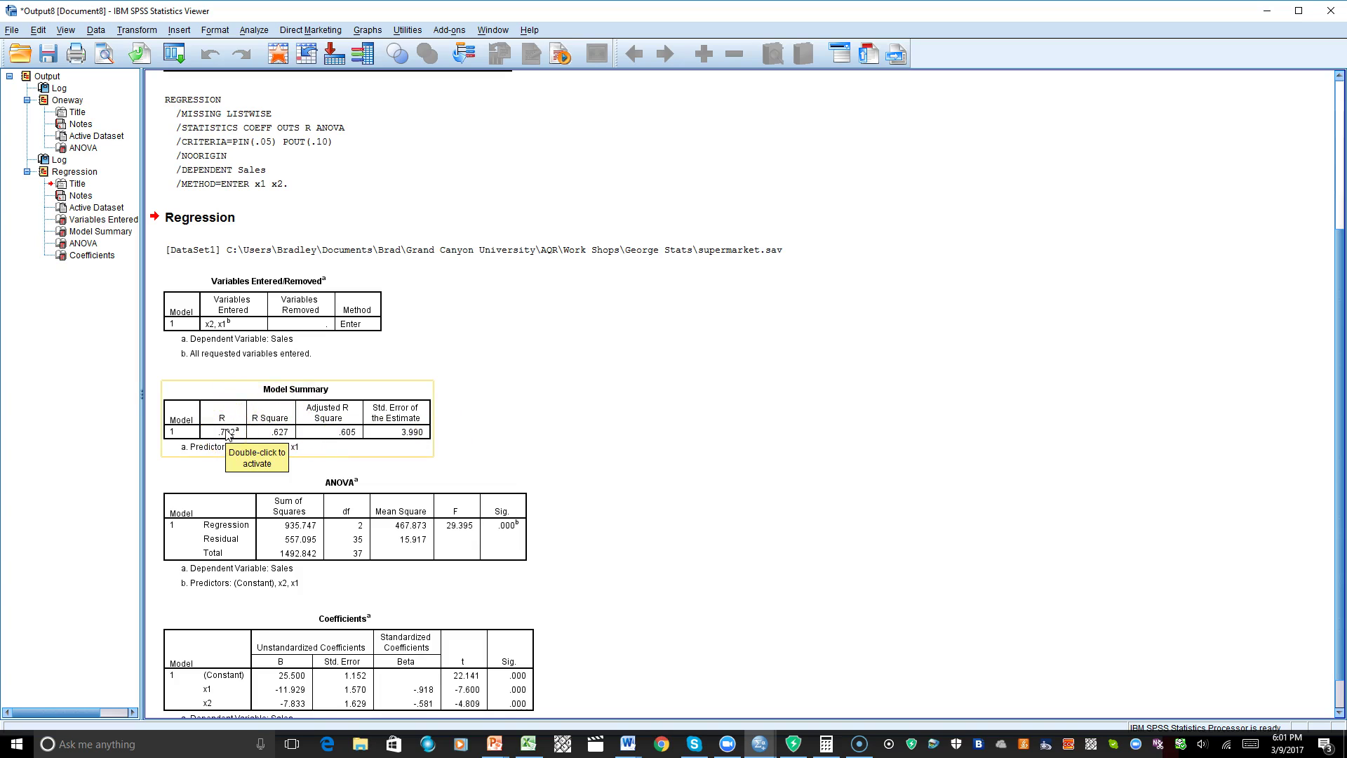
Examine the regression's Model Summary and ANOVA tables and compare them with the One-Way ANOVA table
{"action": "left_click", "coordinate": [305, 432]}
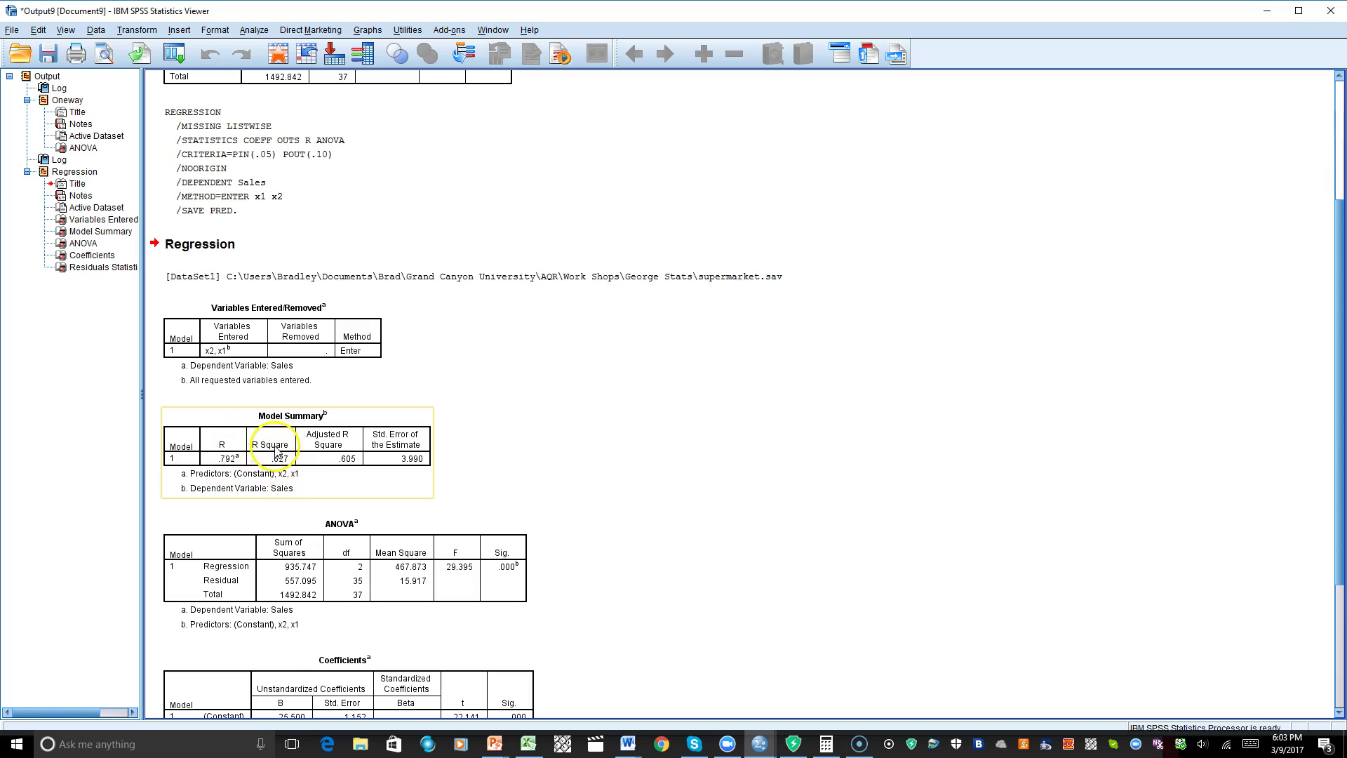
{"action": "left_click", "coordinate": [288, 555]}
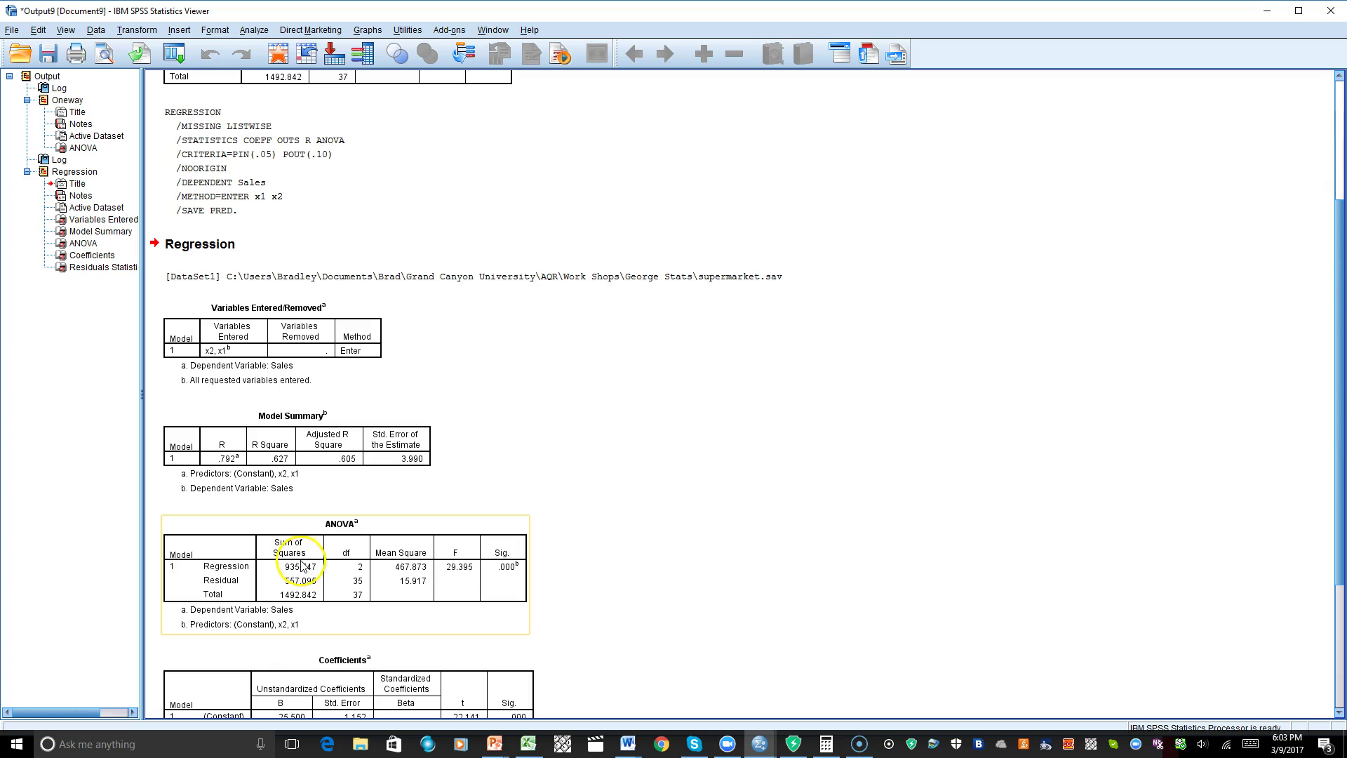
{"action": "left_click", "coordinate": [743, 512]}
{"action": "scroll", "coordinate": [729, 522], "scroll_direction": "up", "scroll_amount": 1}
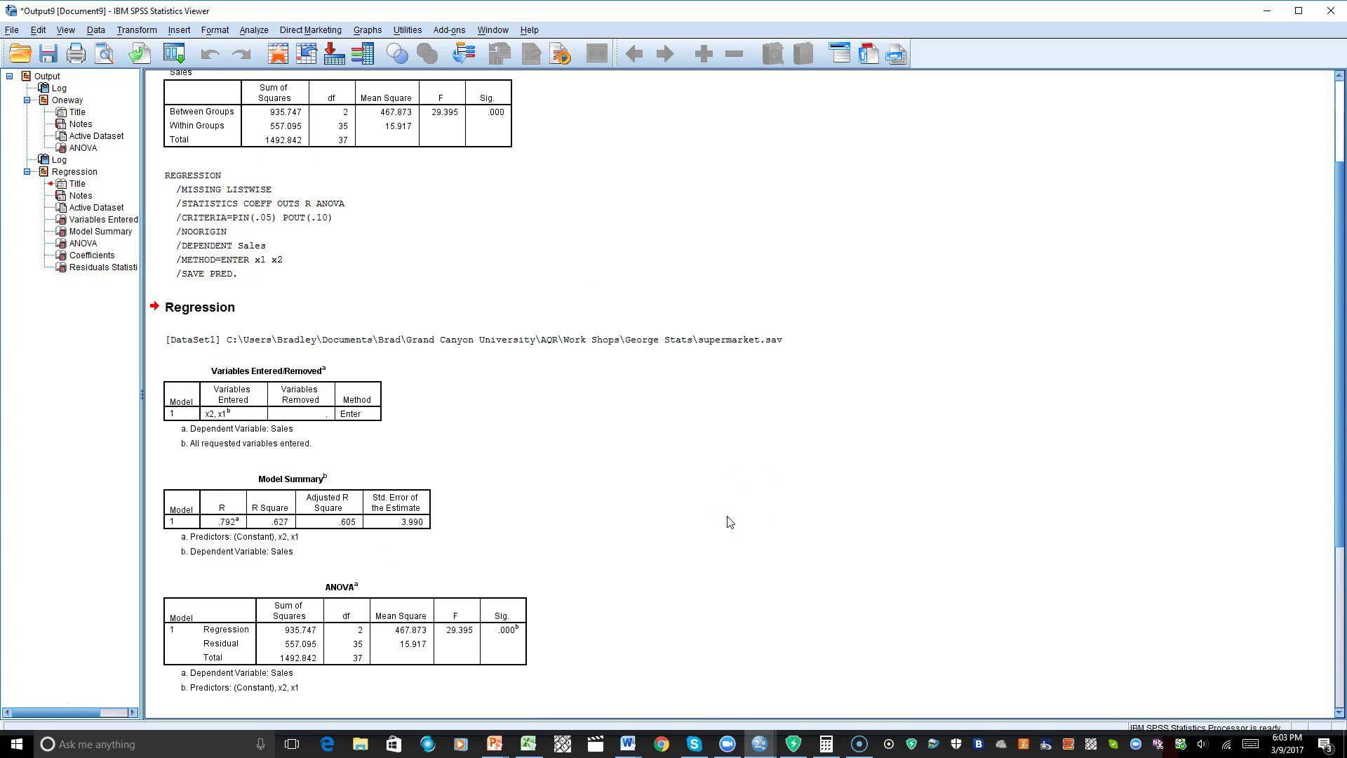
{"action": "scroll", "coordinate": [723, 519], "scroll_direction": "up", "scroll_amount": 1}
{"action": "scroll", "coordinate": [709, 529], "scroll_direction": "down", "scroll_amount": 3}
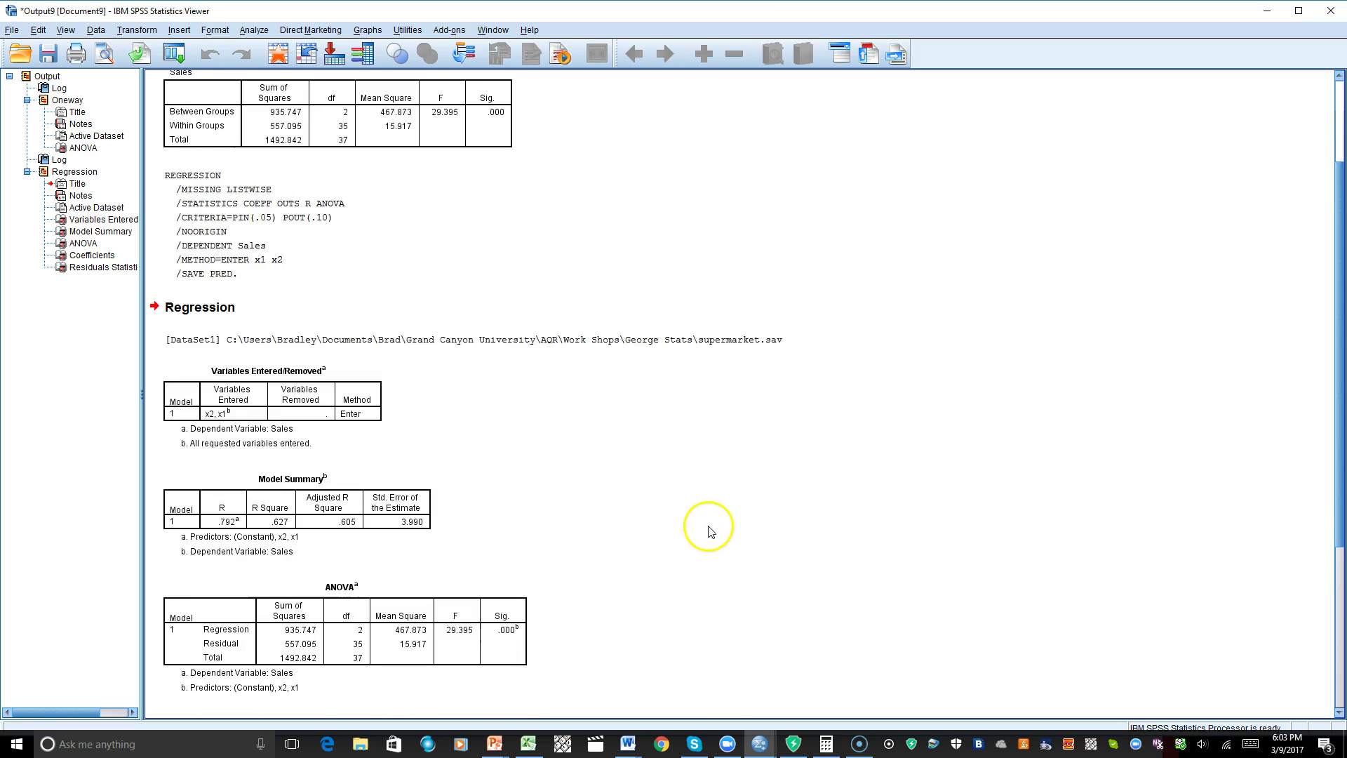
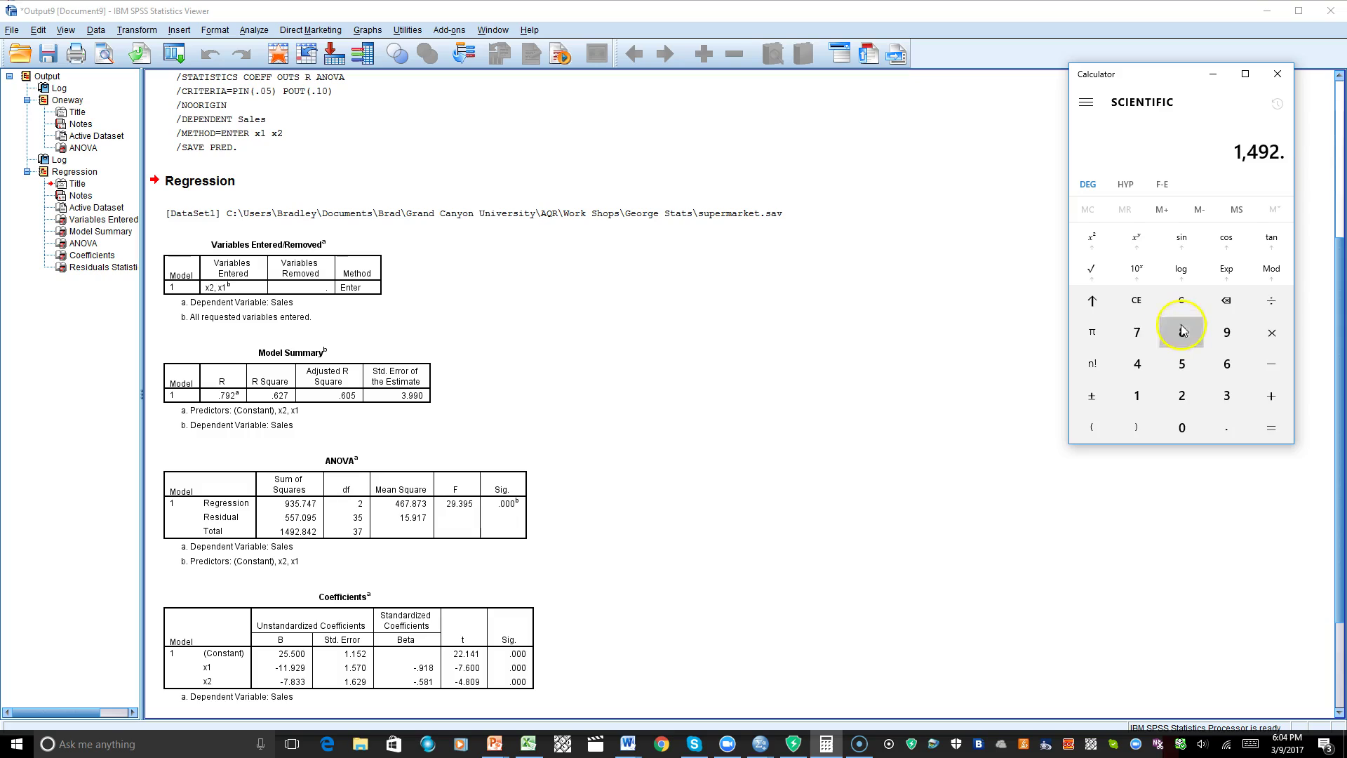
Multiply the total sum of squares, 1492.842, by the R Square of 0.627 in Calculator and compare the product with the Regression sum of squares
{"action": "left_click", "coordinate": [1136, 363]}
{"action": "left_click", "coordinate": [1185, 397]}
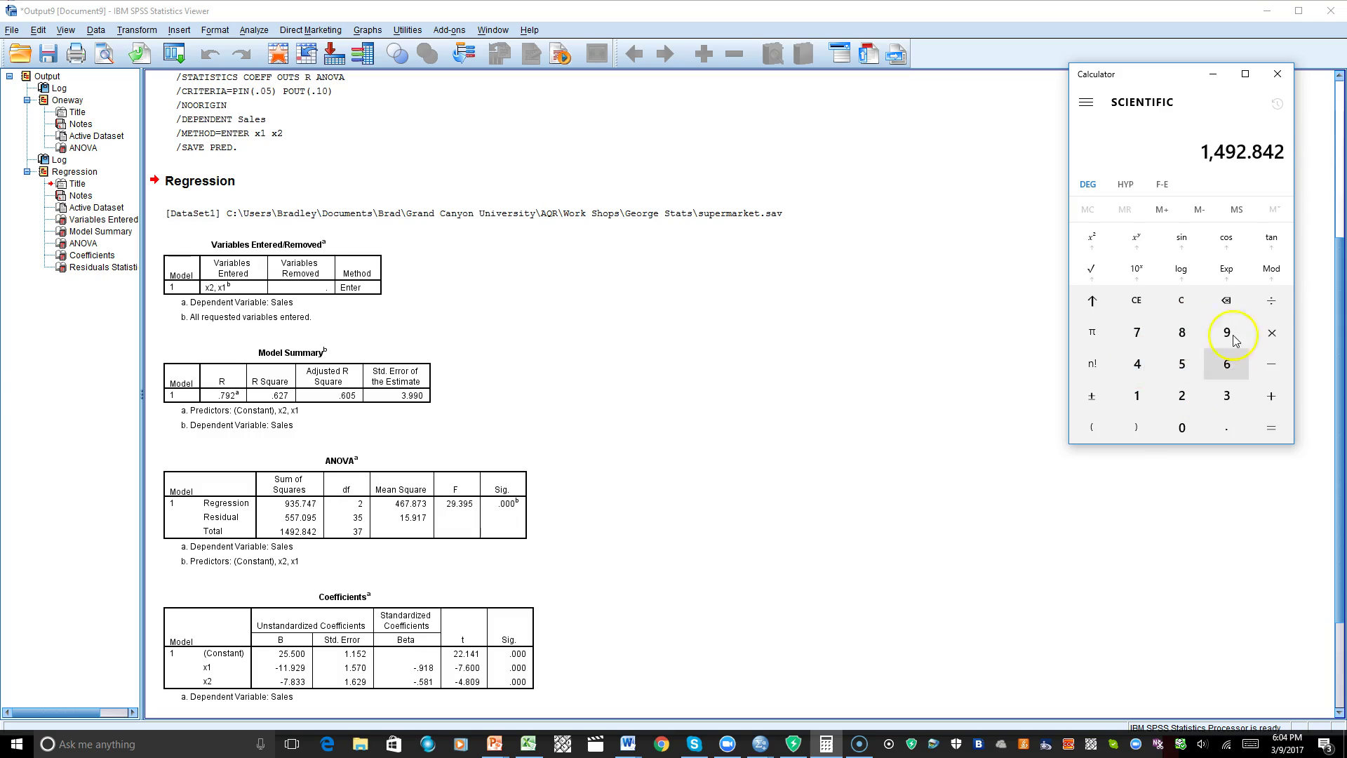
{"action": "left_click", "coordinate": [1269, 333]}
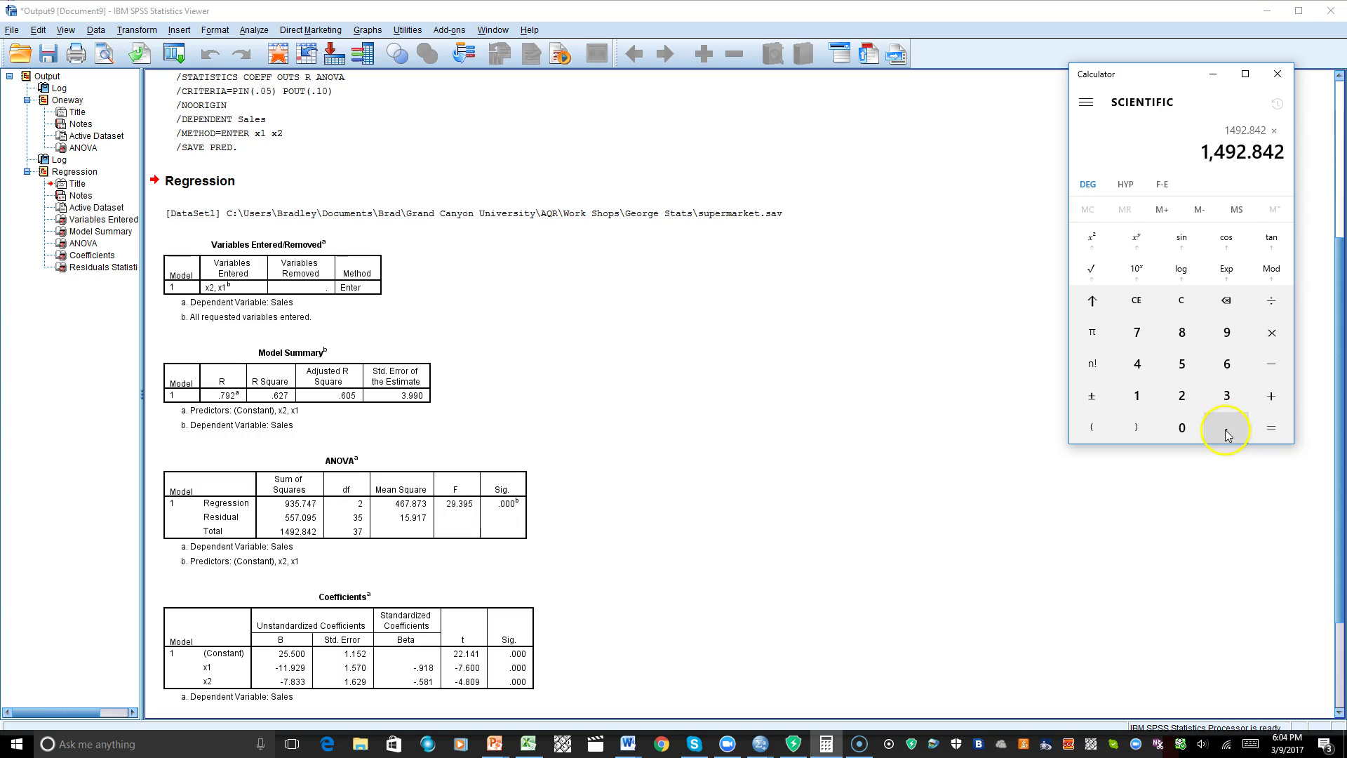
{"action": "left_click", "coordinate": [1226, 432]}
{"action": "left_click", "coordinate": [1227, 364]}
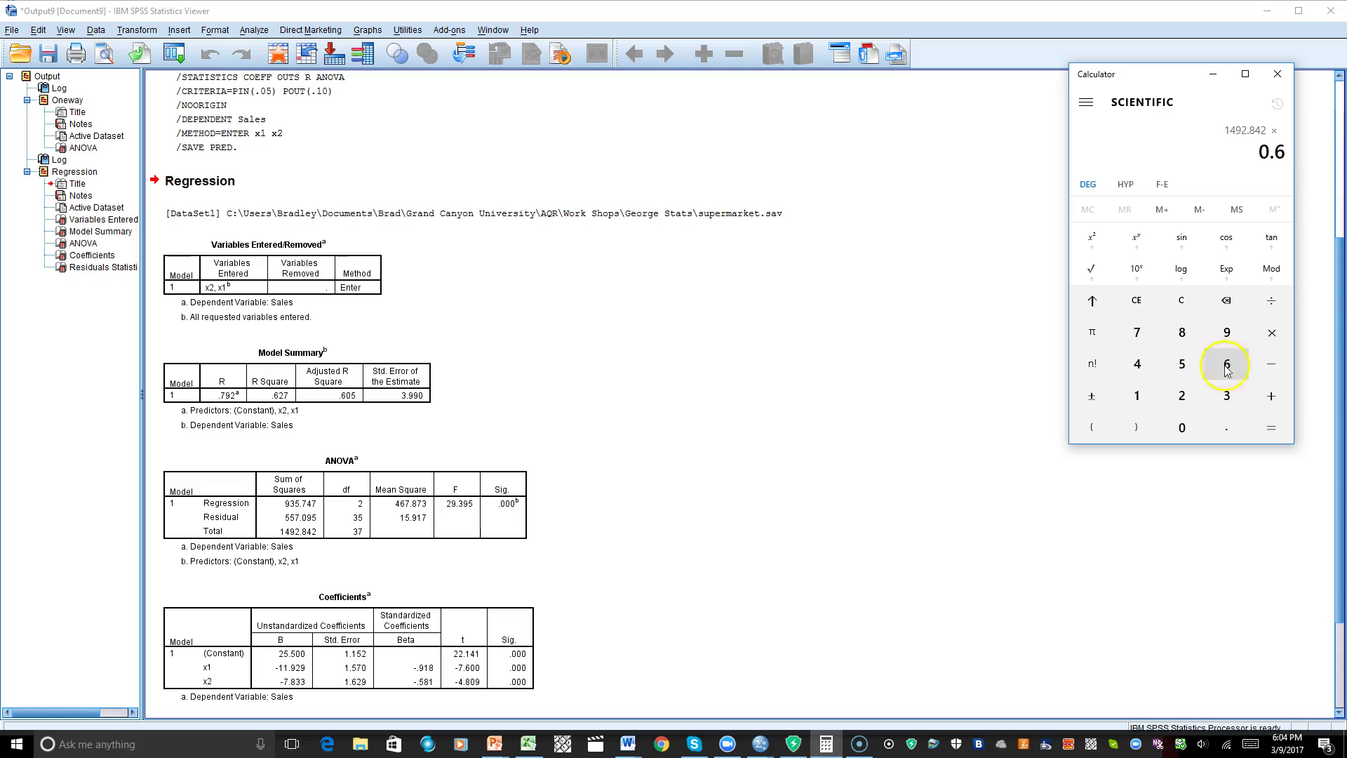
{"action": "left_click", "coordinate": [1182, 396]}
{"action": "left_click", "coordinate": [1136, 330]}
{"action": "left_click", "coordinate": [1270, 433]}
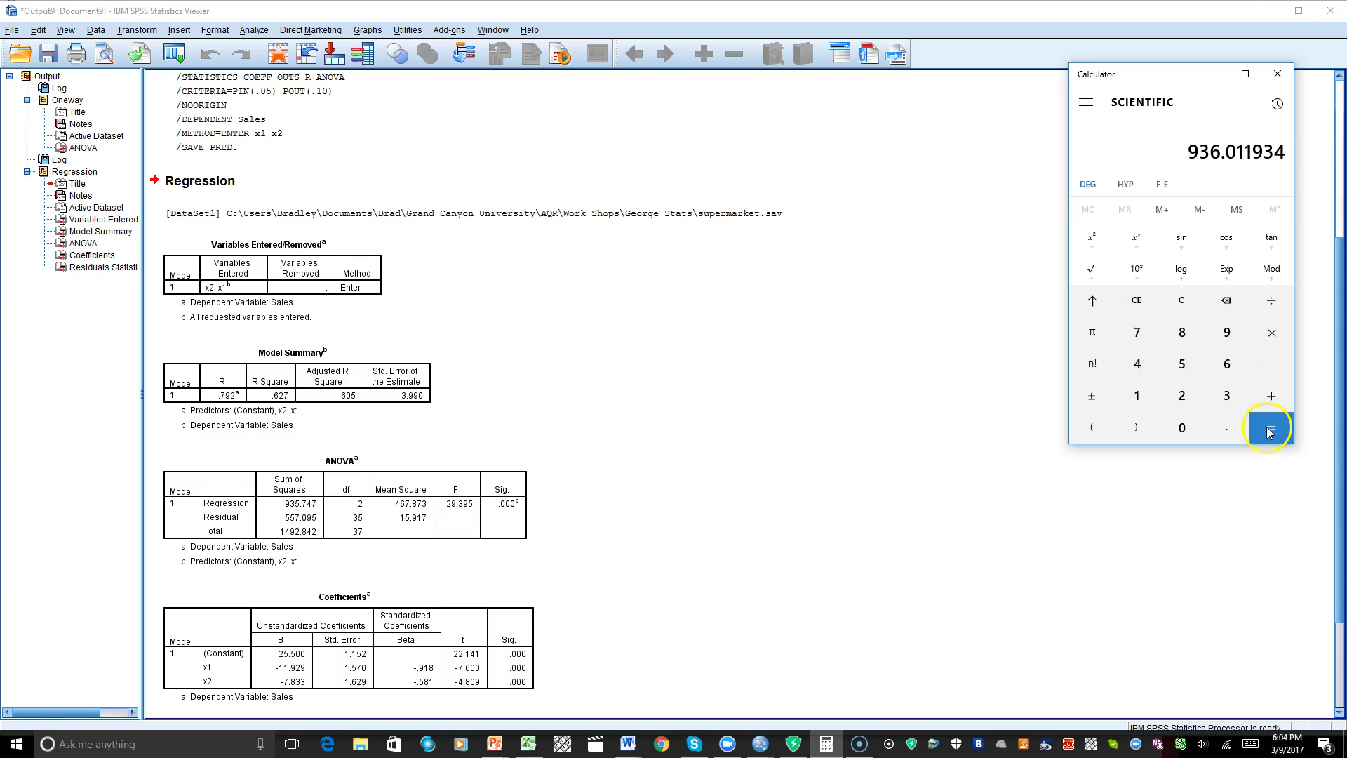
{"action": "left_click", "coordinate": [272, 554]}
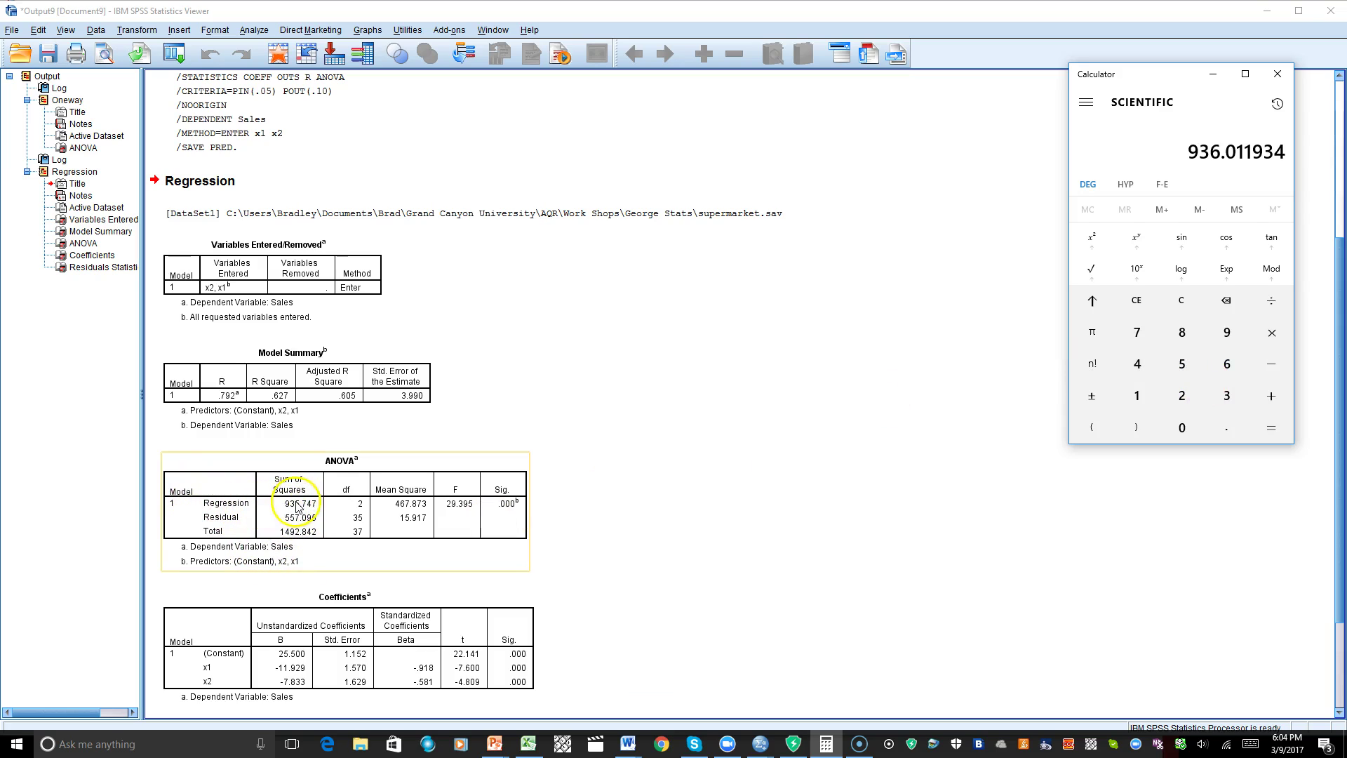
{"action": "left_click", "coordinate": [1002, 267]}
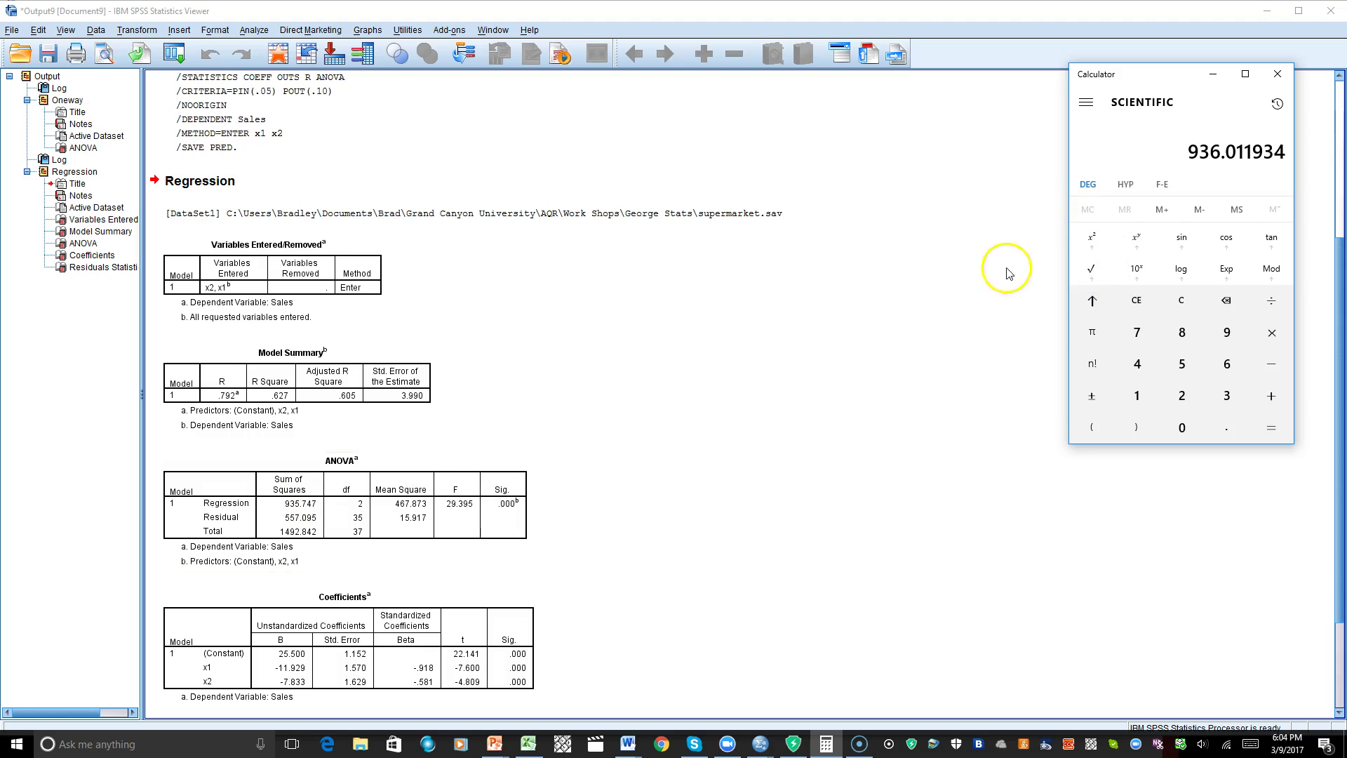
Clear the calculator and subtract the R Square of 0.627 from 1 to get the unexplained proportion
{"action": "left_click", "coordinate": [1154, 291]}
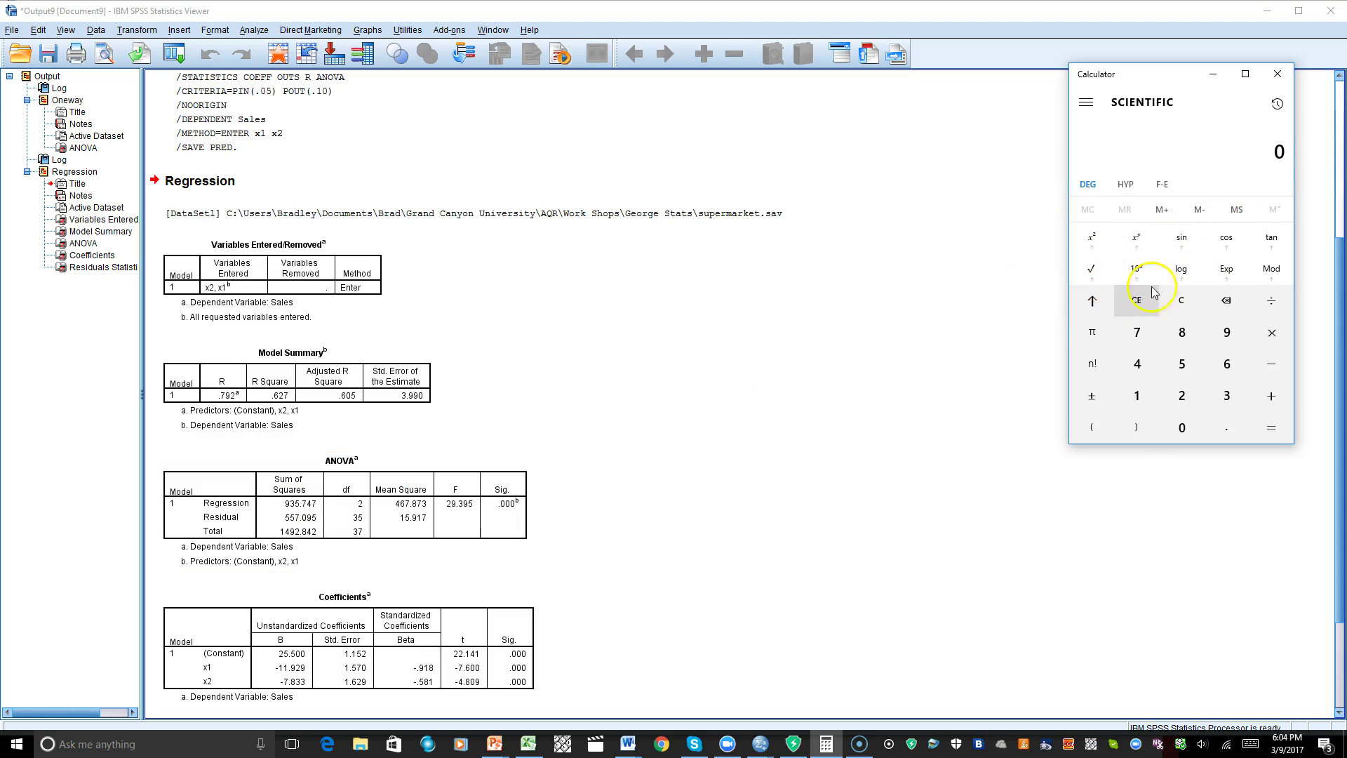
{"action": "left_click", "coordinate": [1137, 396]}
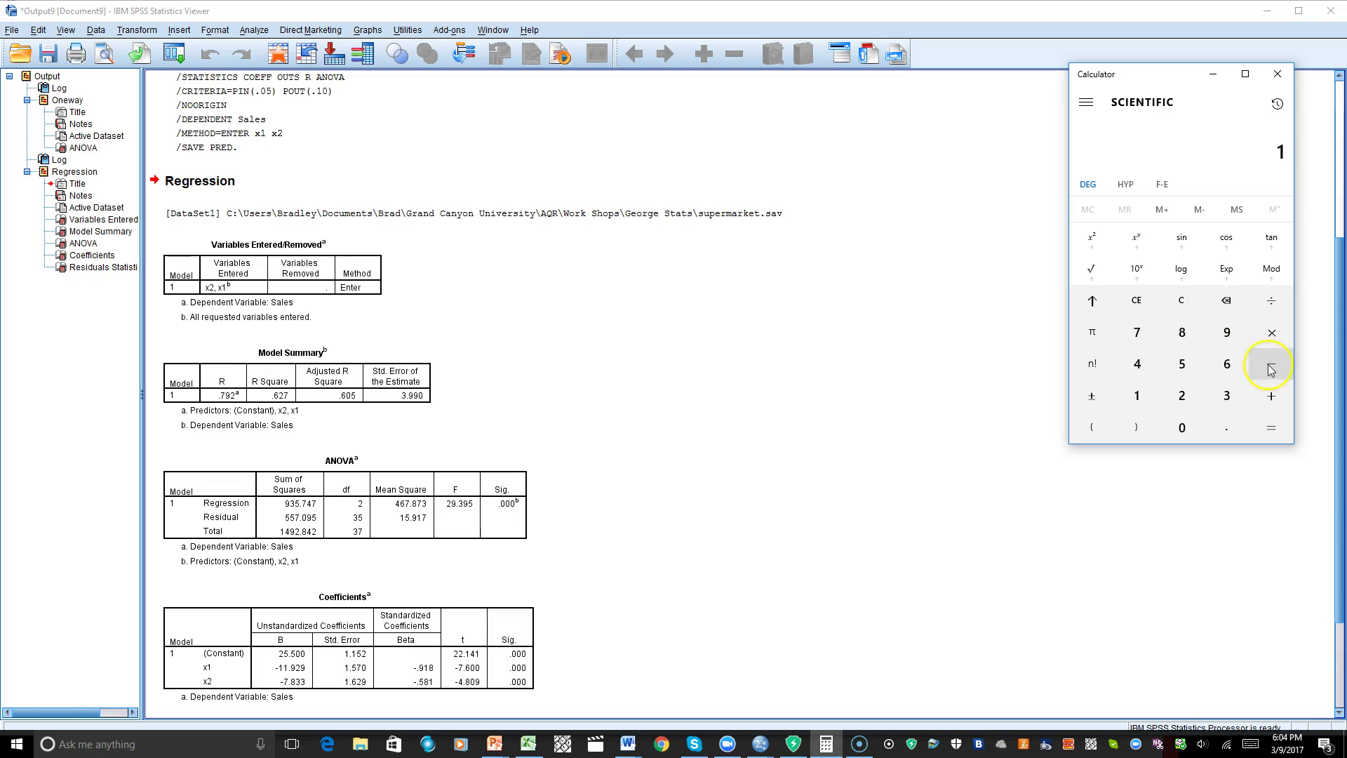
{"action": "left_click", "coordinate": [1234, 420]}
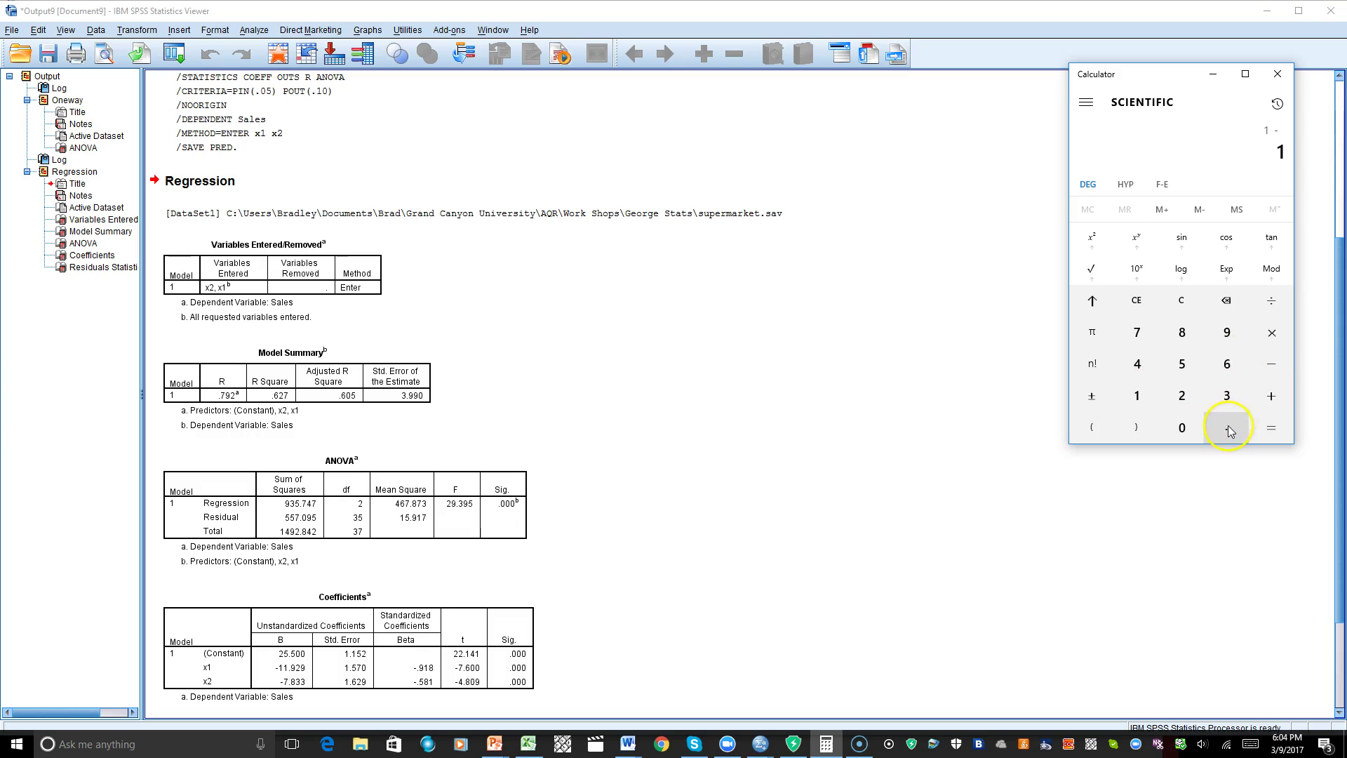
{"action": "left_click", "coordinate": [1227, 364]}
{"action": "left_click", "coordinate": [1182, 395]}
{"action": "left_click", "coordinate": [1135, 344]}
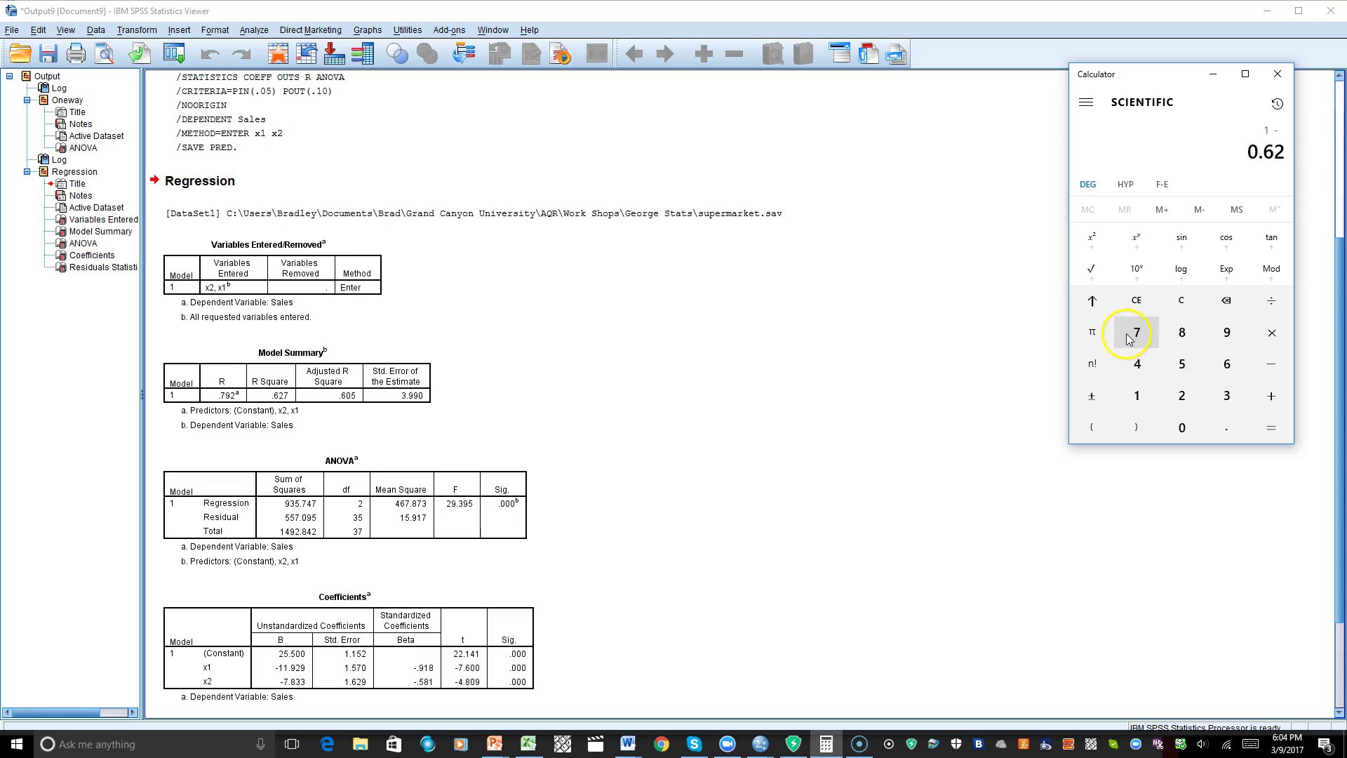
{"action": "left_click", "coordinate": [1175, 381]}
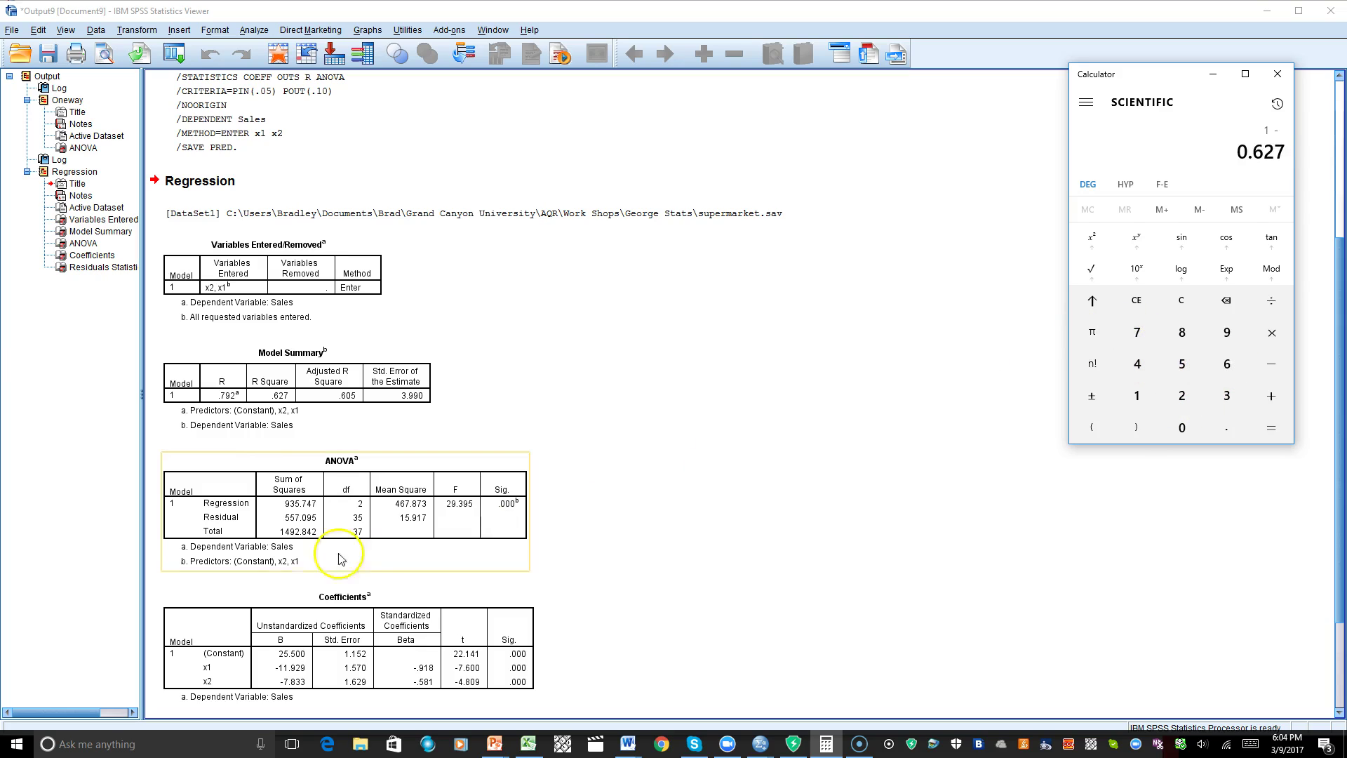
{"action": "left_click", "coordinate": [1264, 429]}
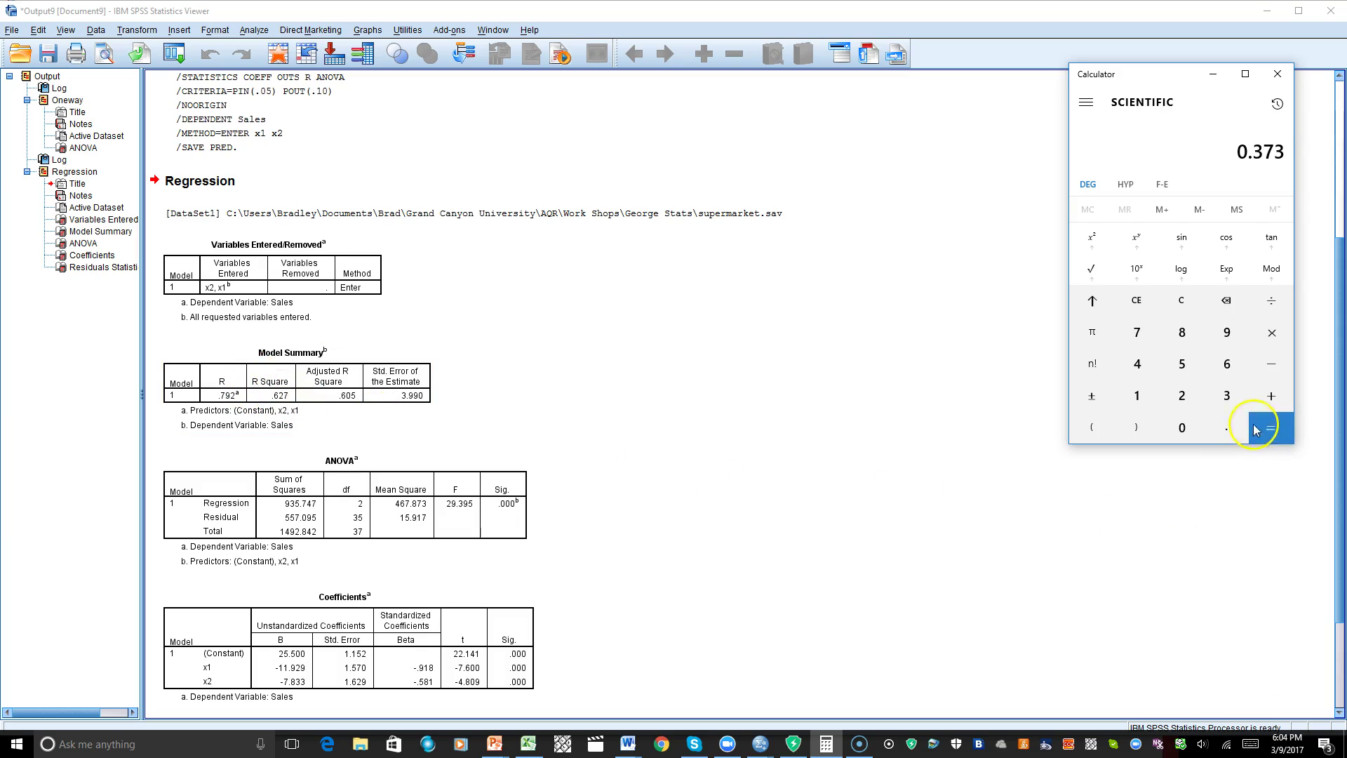
Multiply the unexplained proportion by the total sum of squares, 1492.842, and compare the product with the Residual sum of squares
{"action": "left_click", "coordinate": [1275, 338]}
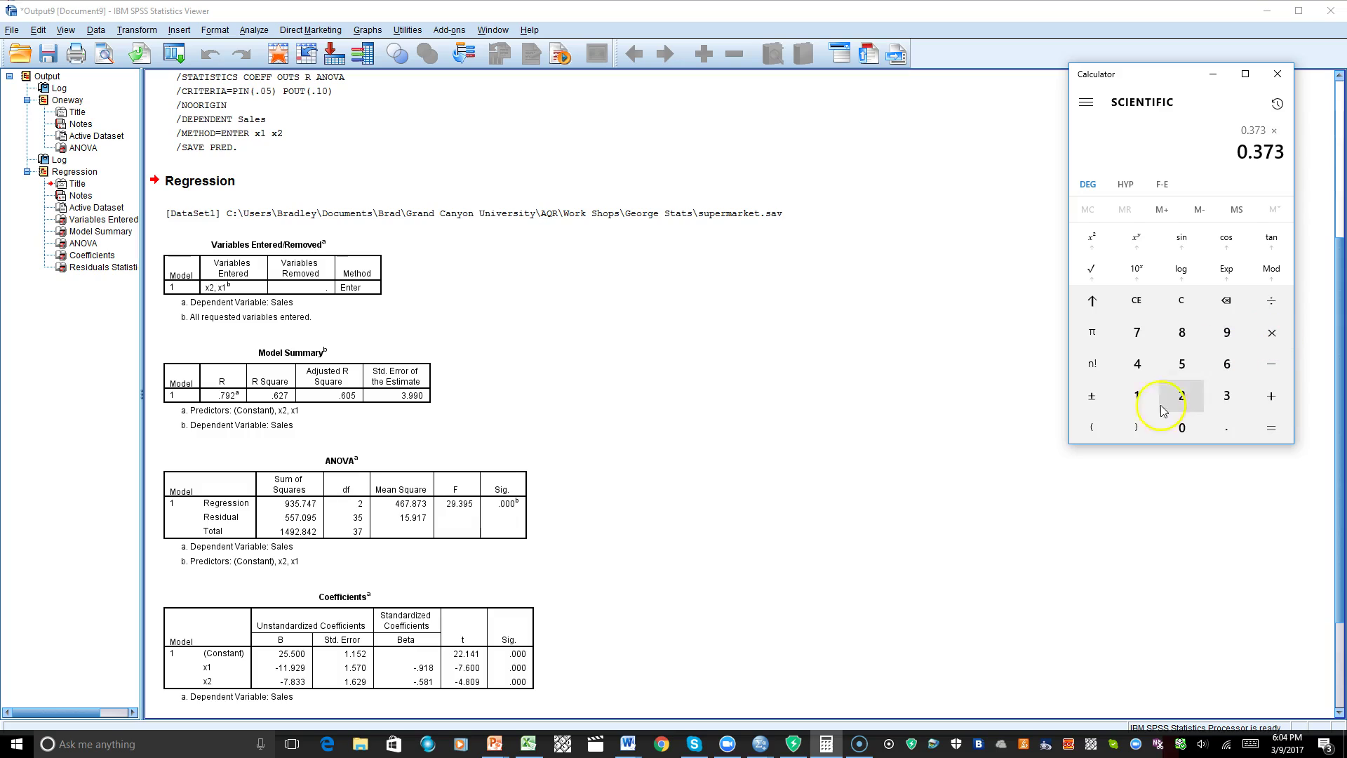
{"action": "left_click", "coordinate": [1140, 400]}
{"action": "left_click", "coordinate": [1138, 369]}
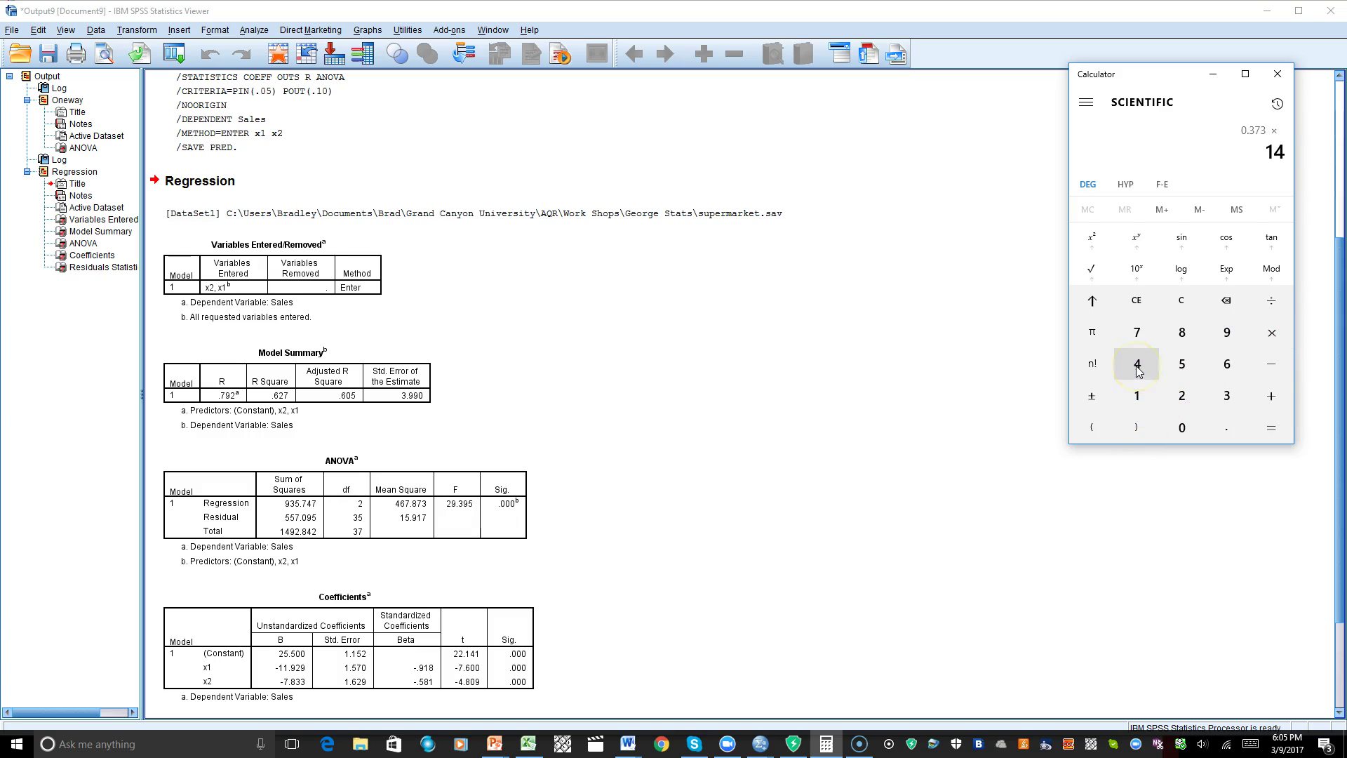
{"action": "left_click", "coordinate": [1227, 334]}
{"action": "left_click", "coordinate": [1184, 394]}
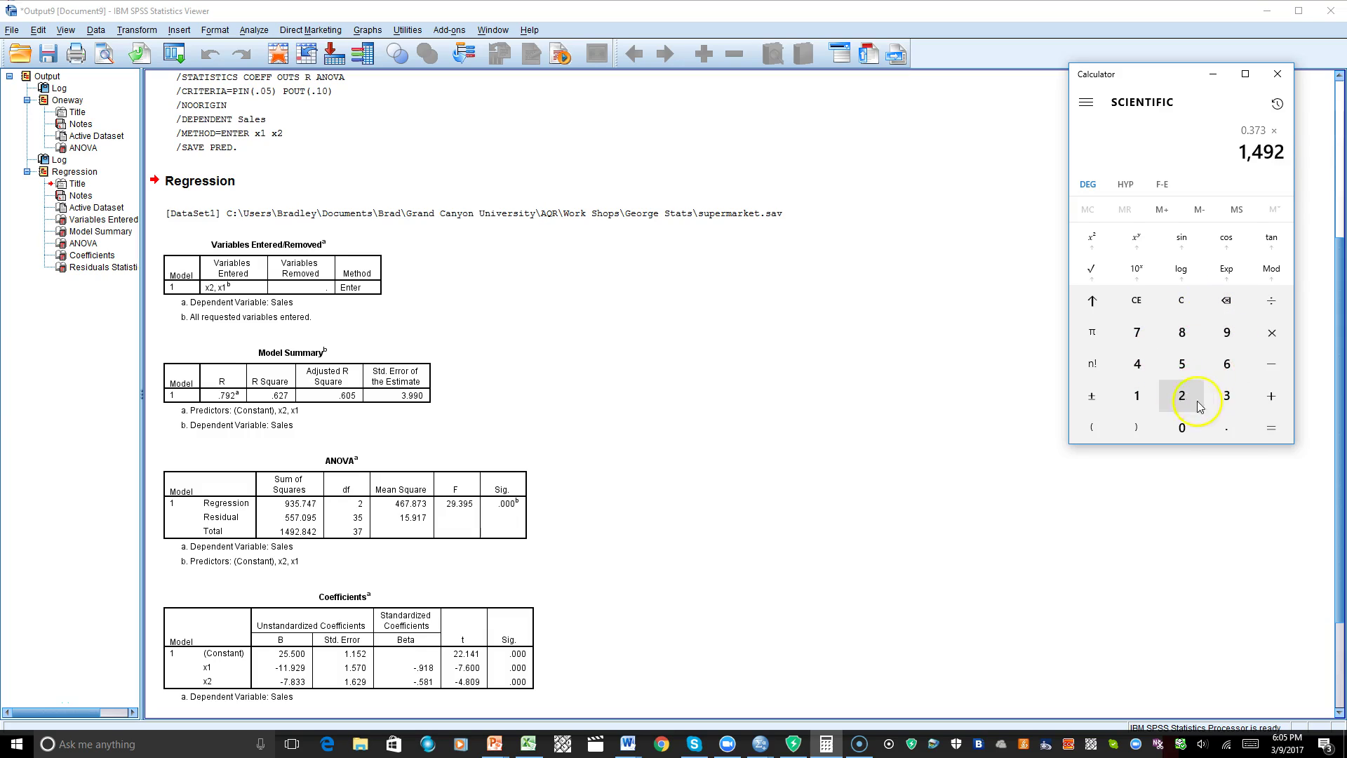
{"action": "left_click", "coordinate": [1224, 430]}
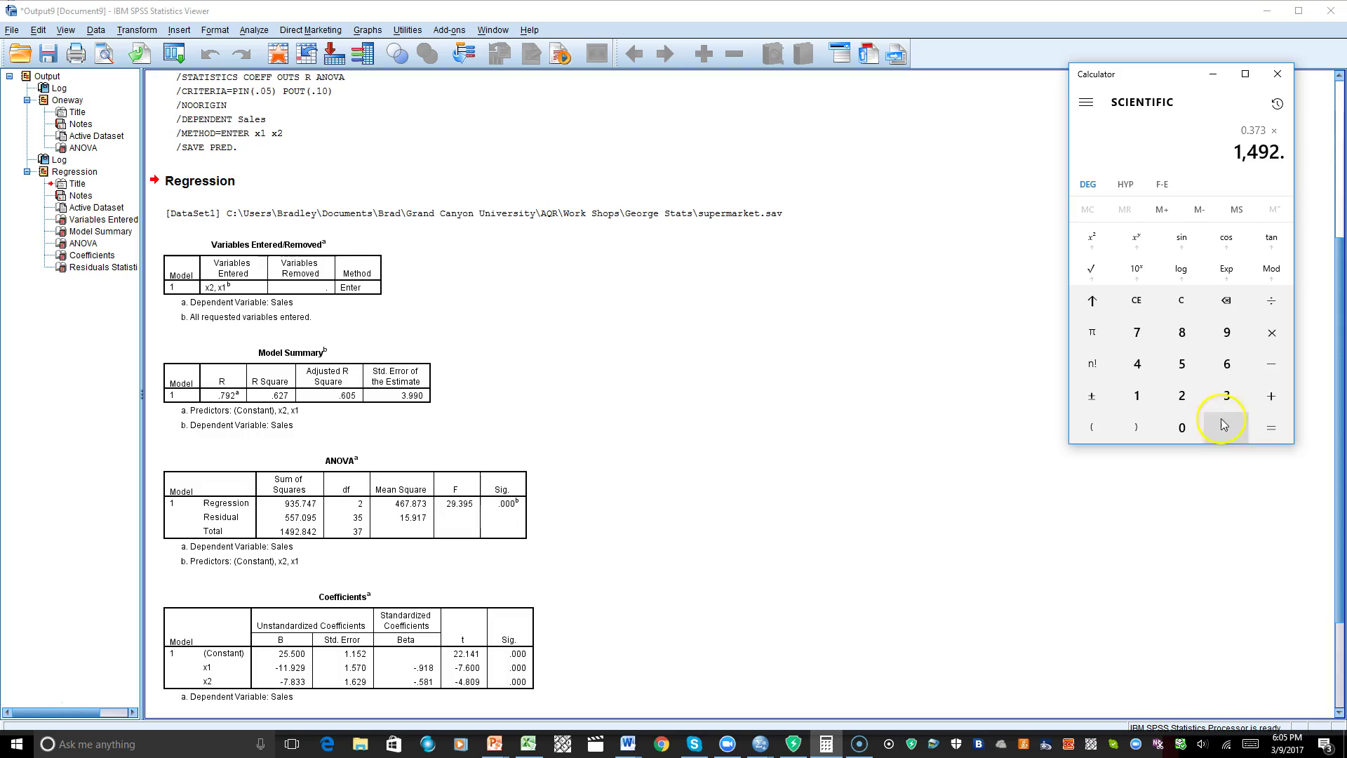
{"action": "left_click", "coordinate": [1183, 332]}
{"action": "left_click", "coordinate": [1136, 366]}
{"action": "left_click", "coordinate": [1181, 397]}
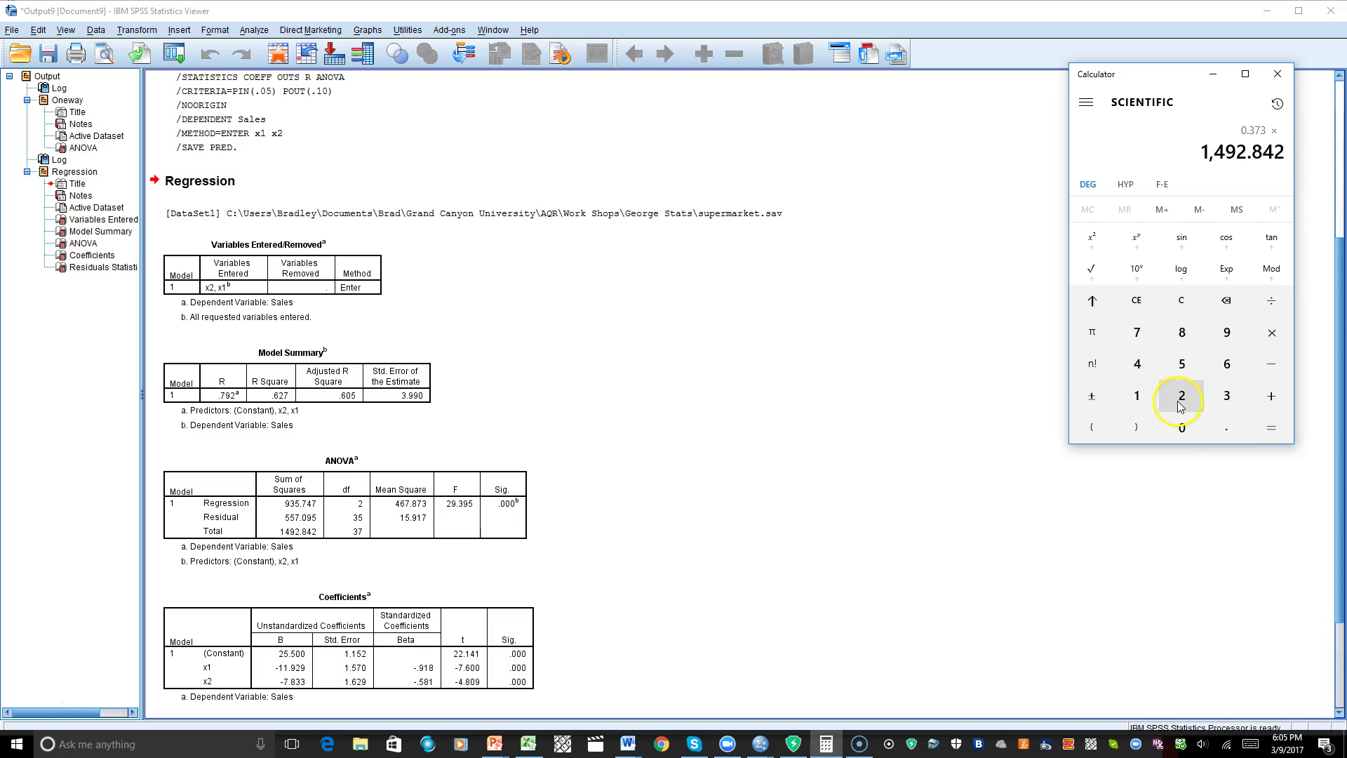
{"action": "left_click", "coordinate": [1271, 429]}
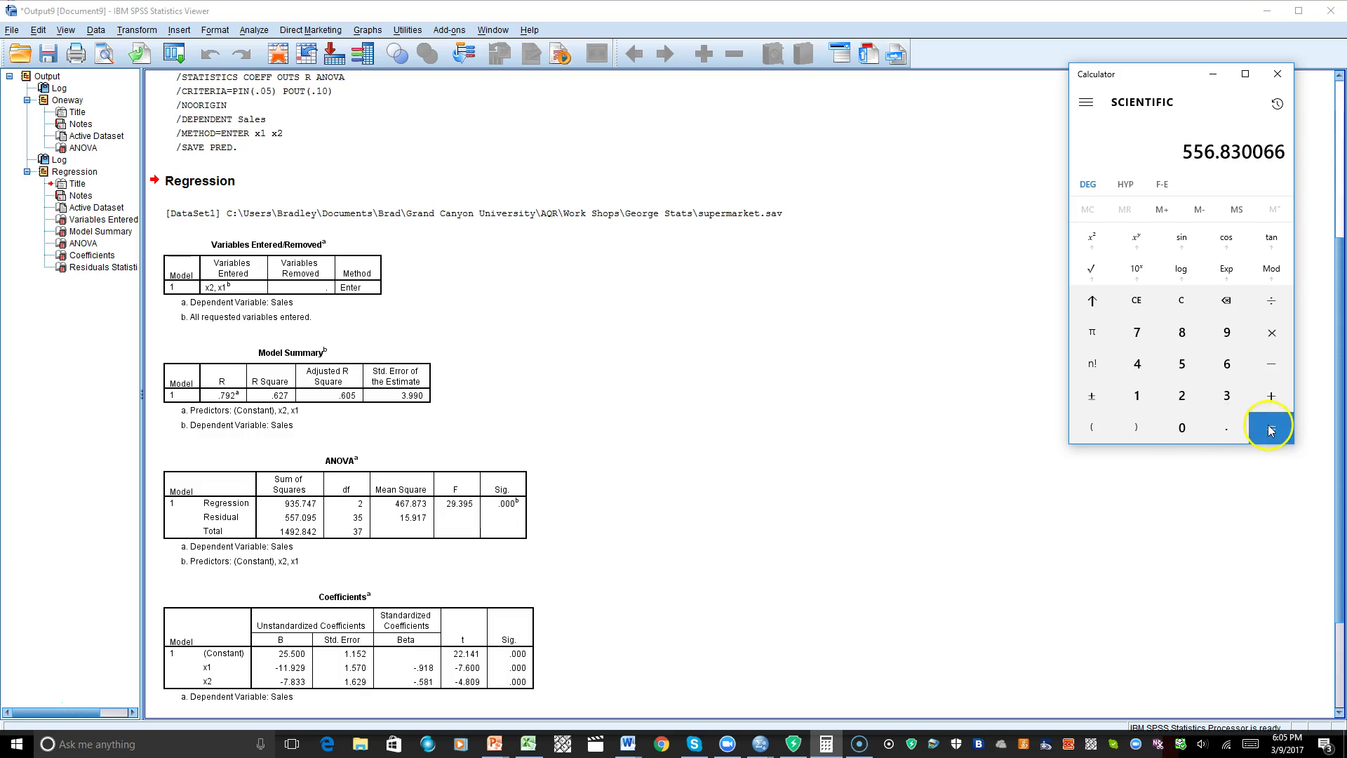
{"action": "left_click", "coordinate": [203, 526]}
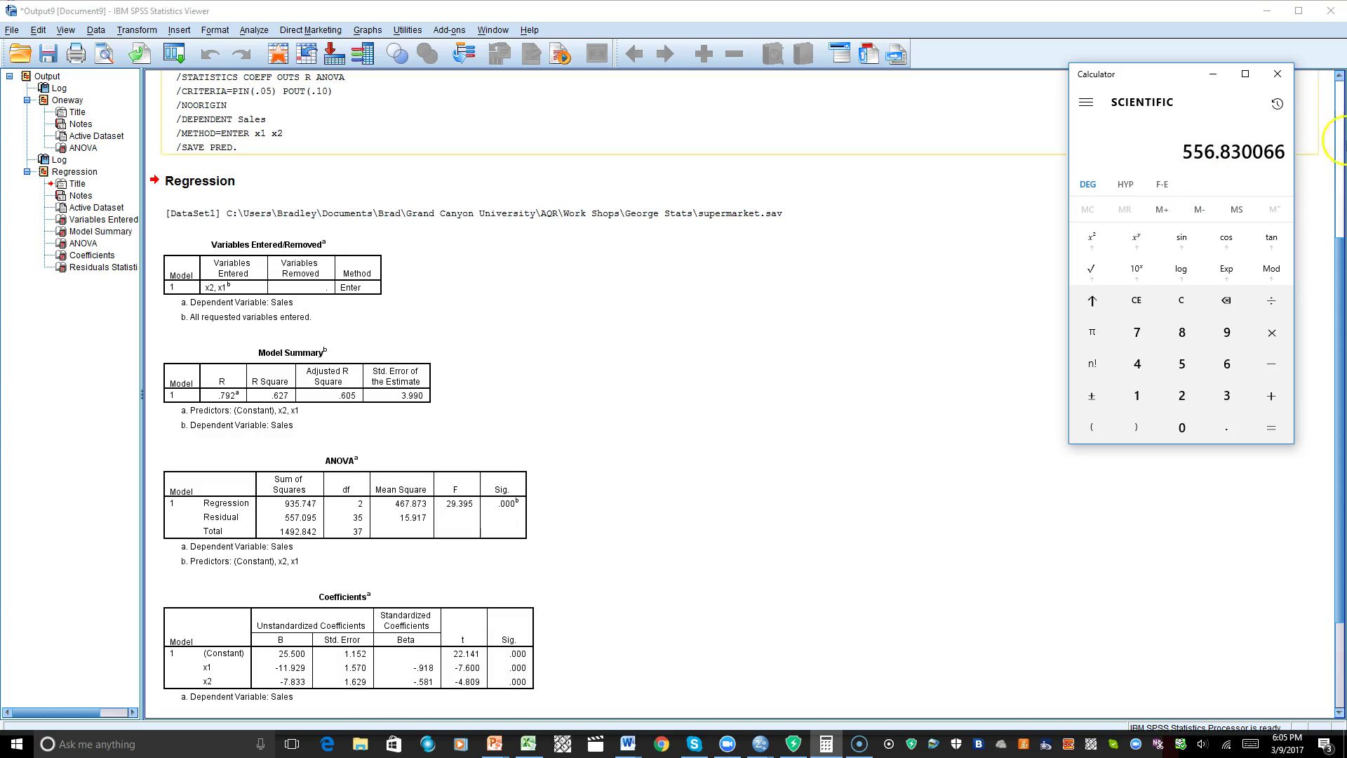
Close the calculator and examine the PRE_1 predicted values in the supermarket.sav data
{"action": "left_click", "coordinate": [1277, 75]}
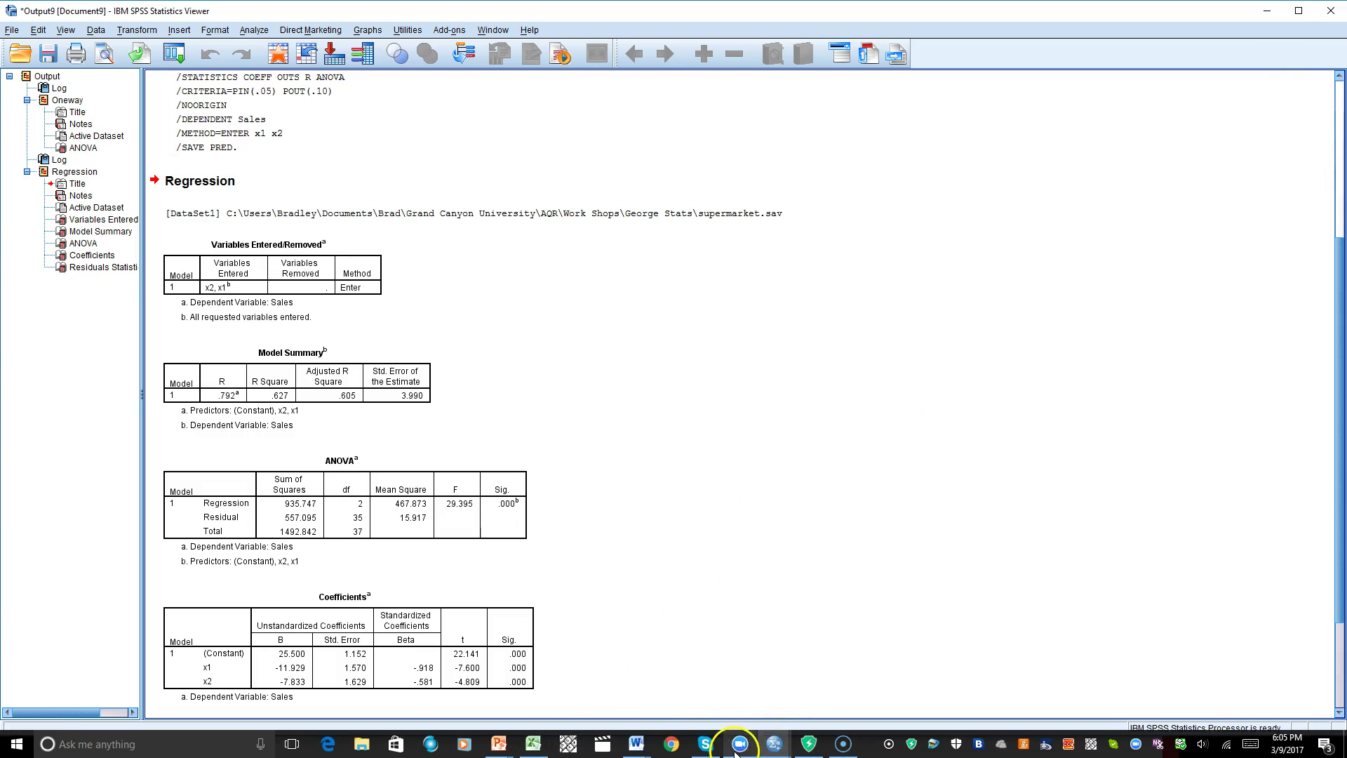
{"action": "left_click", "coordinate": [775, 744]}
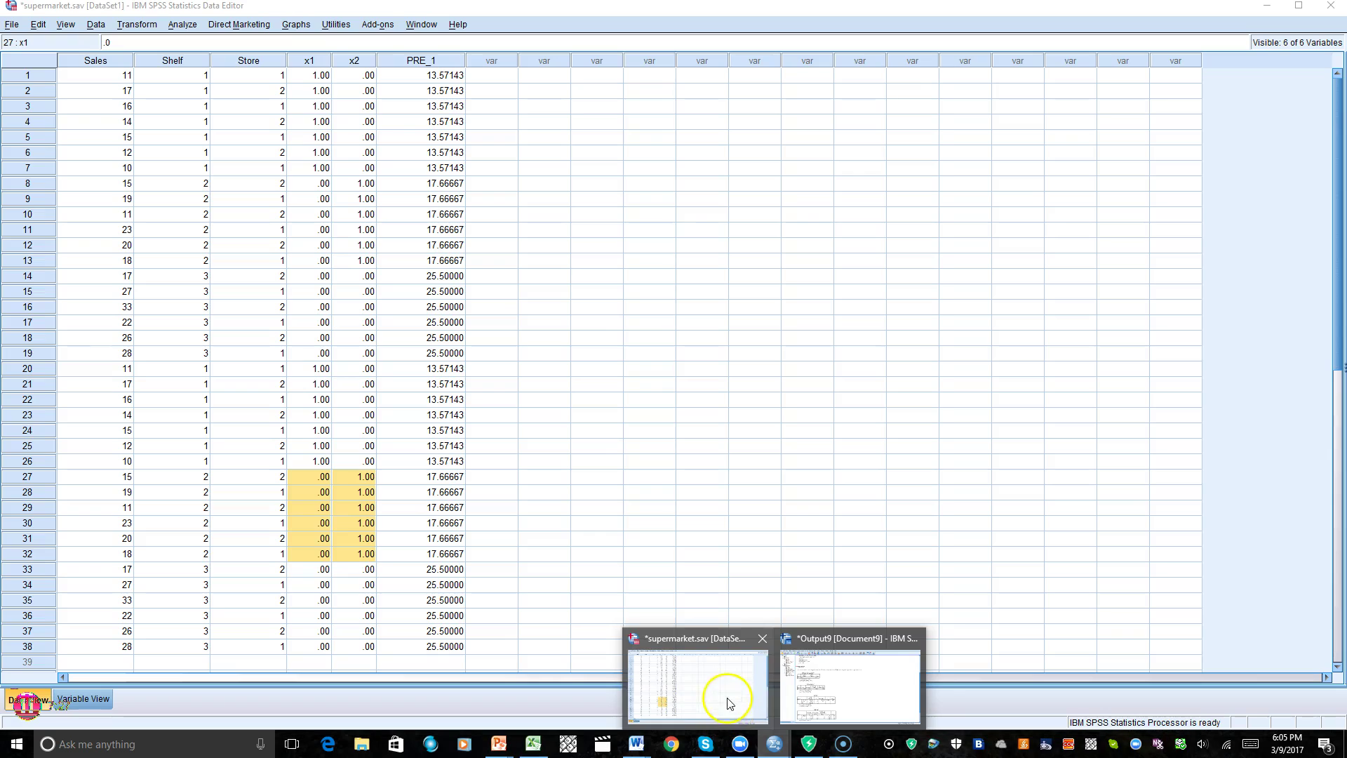
{"action": "left_click", "coordinate": [721, 697]}
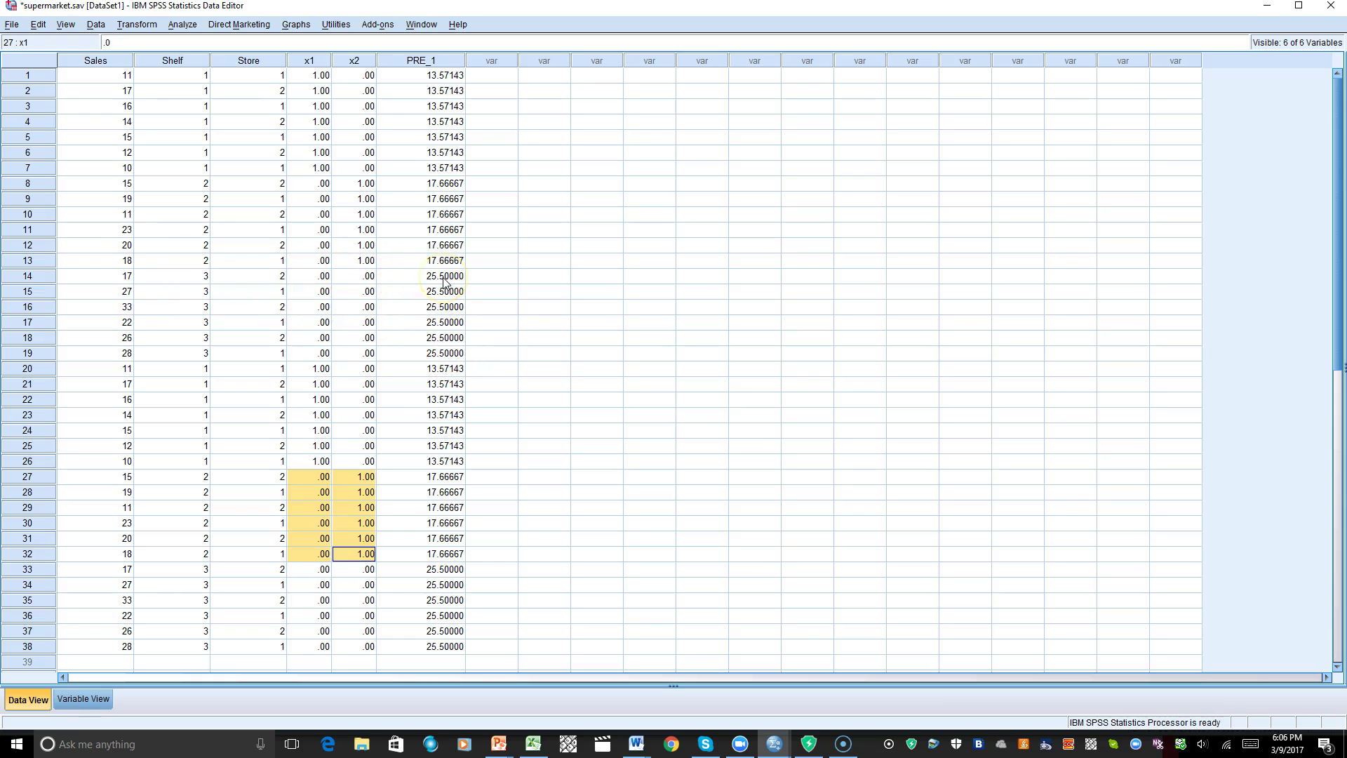
Examine the B values in the regression's Coefficients table and compare them with the PRE_1 values in the supermarket.sav data
{"action": "left_click", "coordinate": [774, 744]}
{"action": "mouse_move", "coordinate": [814, 702]}
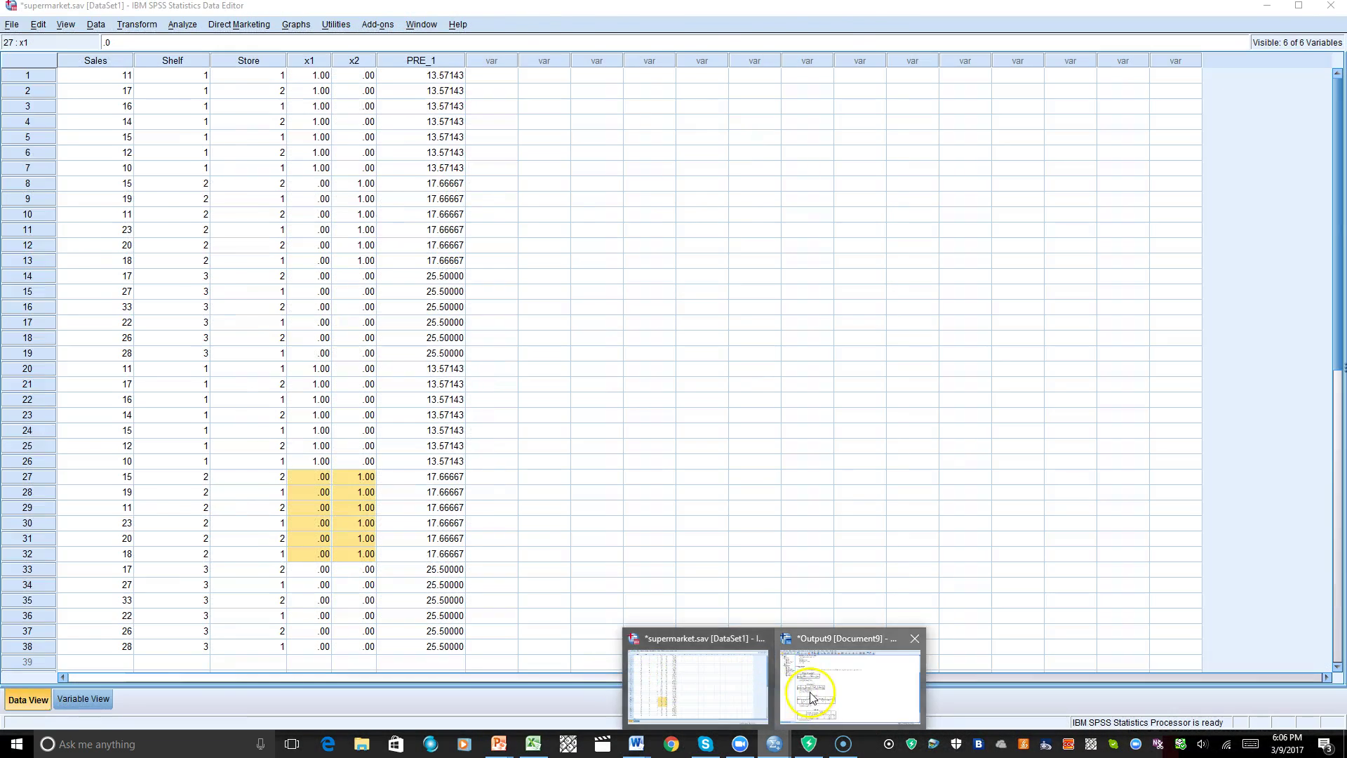
{"action": "left_click", "coordinate": [812, 691]}
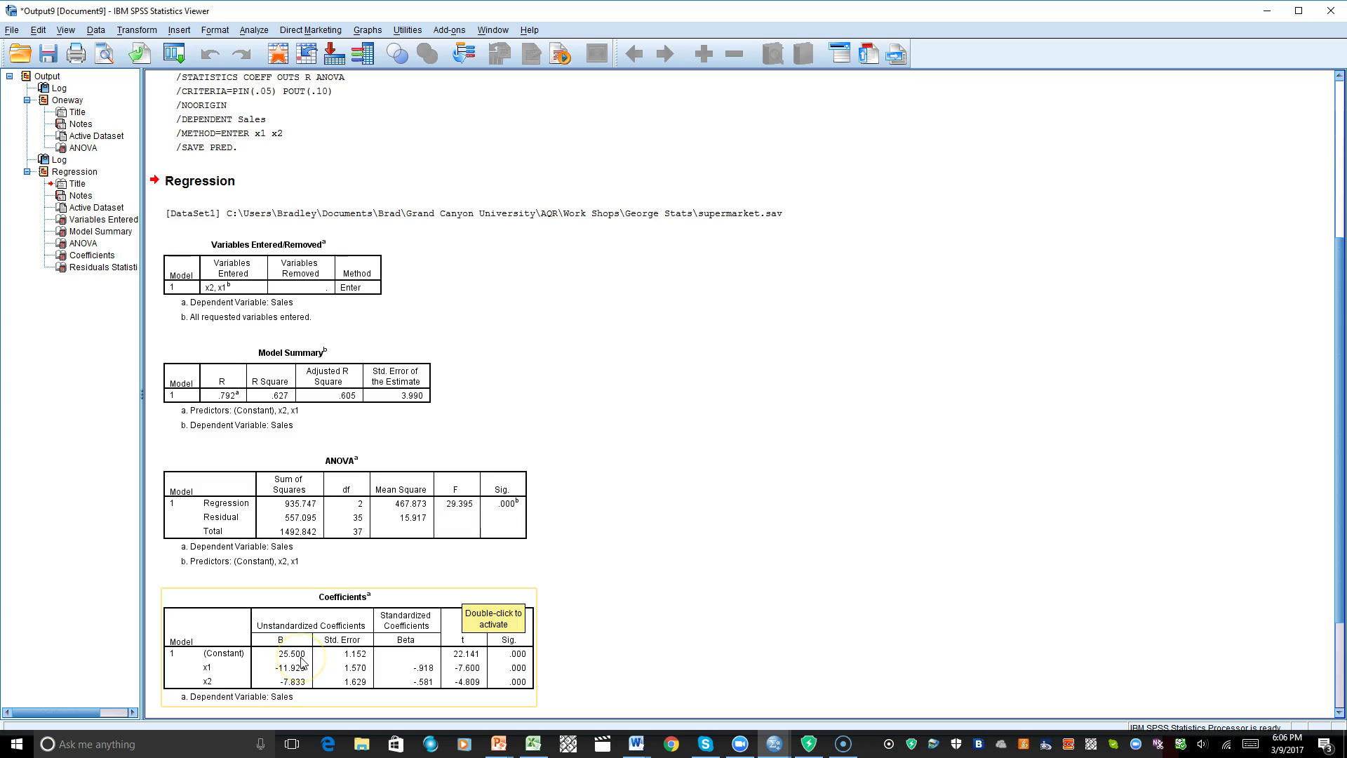
{"action": "left_click", "coordinate": [775, 742]}
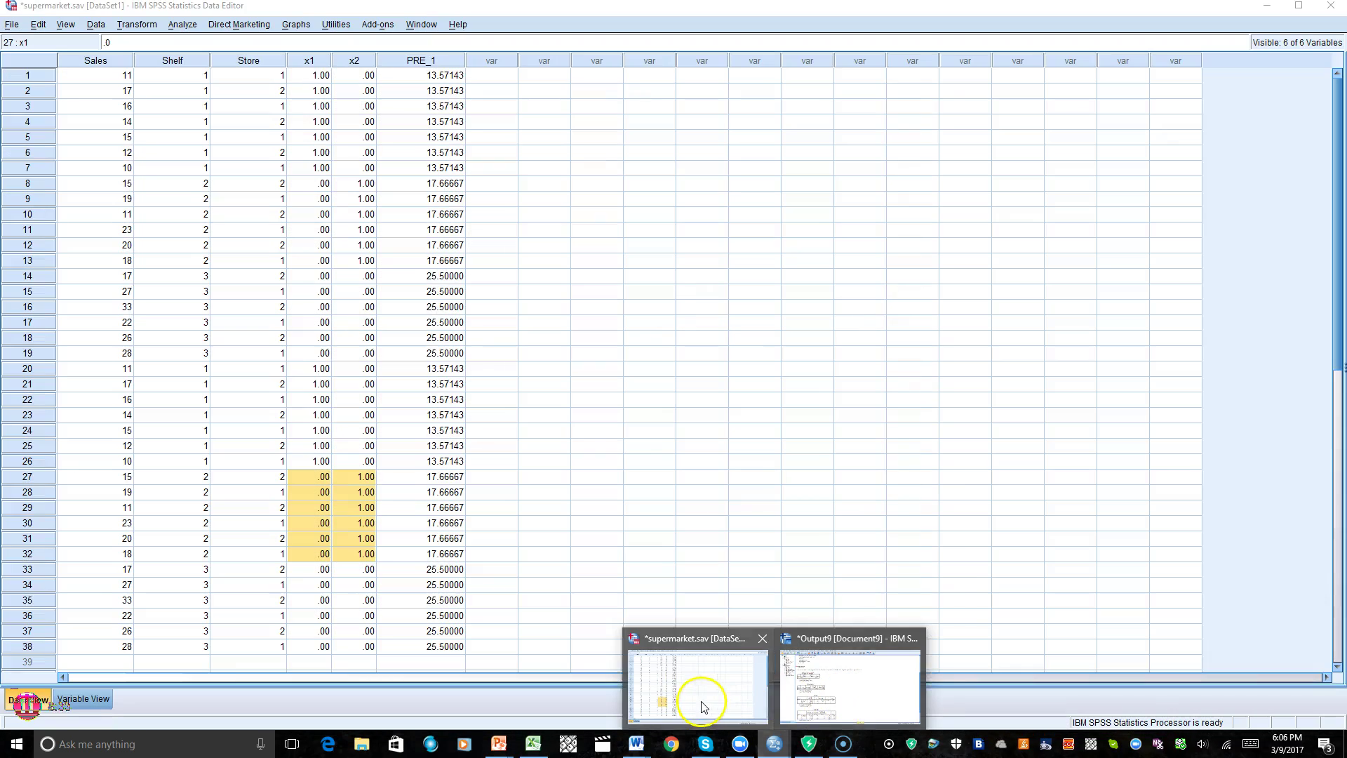
{"action": "left_click", "coordinate": [697, 691]}
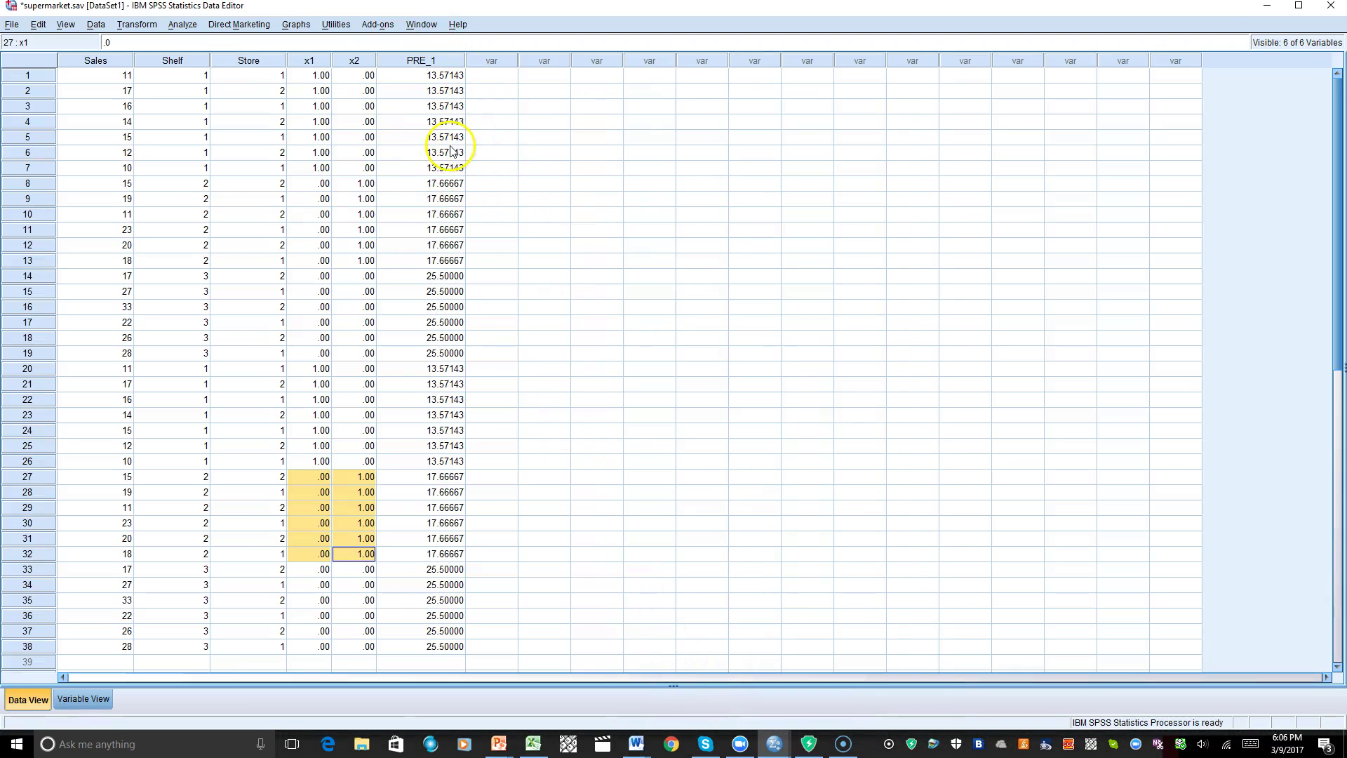